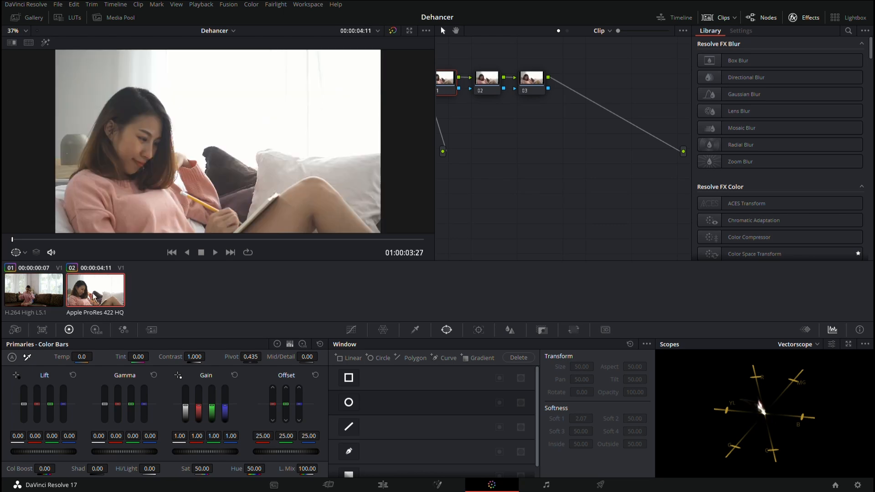
Balance the first clip's colours with Lift red at -0.03, Gain red 1.06 and blue 1.02, and Offset red 29.00
{"action": "left_click", "coordinate": [32, 297]}
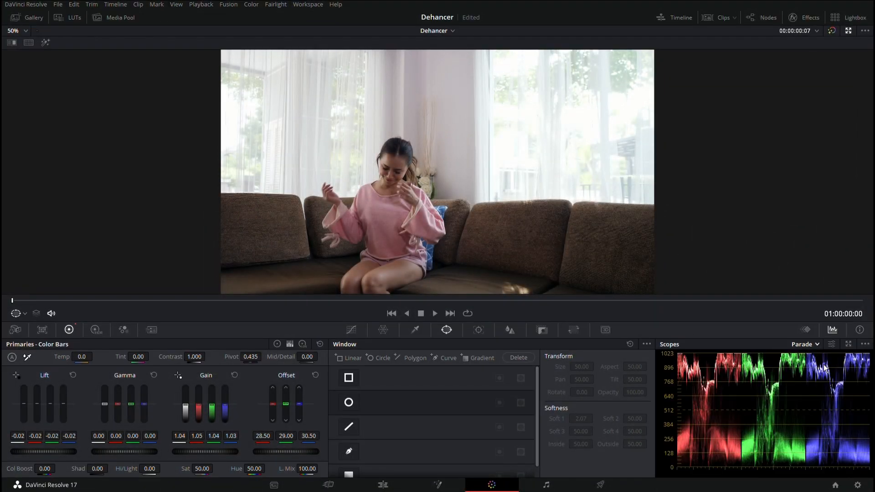
{"action": "left_click_drag", "start_coordinate": [38, 408], "coordinate": [40, 417]}
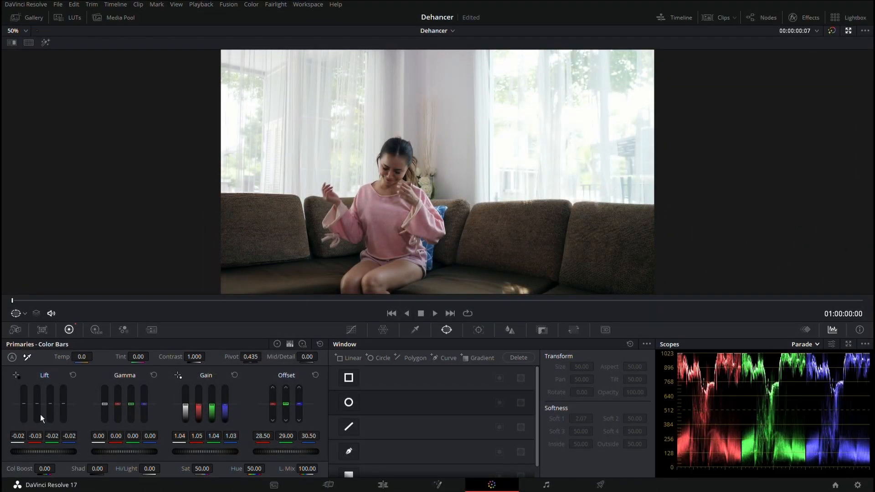
{"action": "left_click_drag", "start_coordinate": [200, 416], "coordinate": [231, 414]}
{"action": "key", "text": "KP_7"}
{"action": "key", "text": "KP_7"}
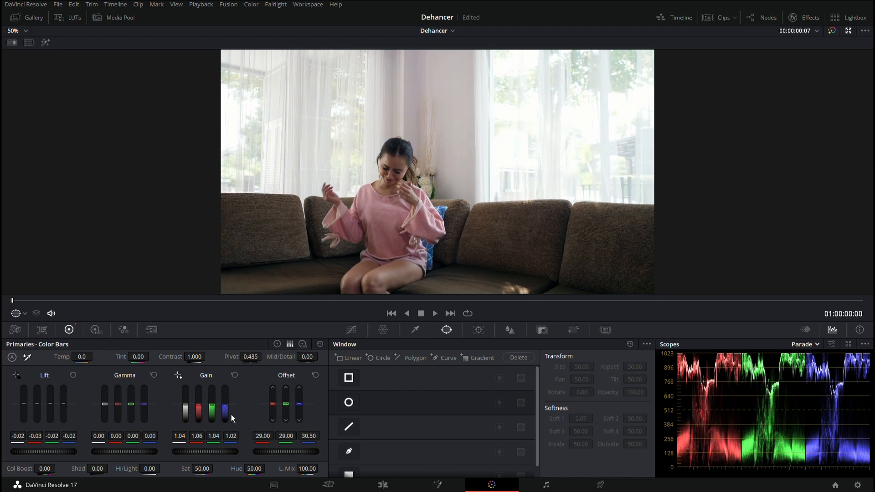
Match the second clip to the first with Offset 18.00, 18.00, 19.50 and Gain 1.09, 1.11, 1.09, 1.07, flipping between both clips
{"action": "key", "text": "Down"}
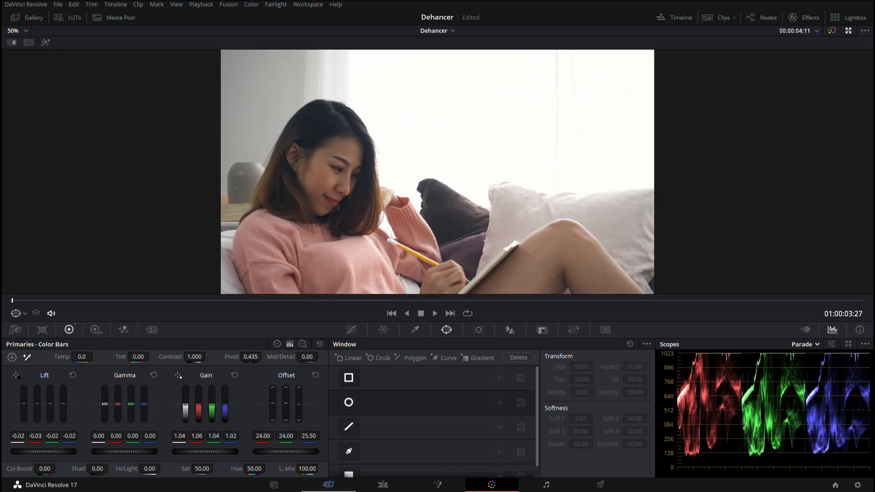
{"action": "left_click_drag", "start_coordinate": [286, 451], "coordinate": [269, 451]}
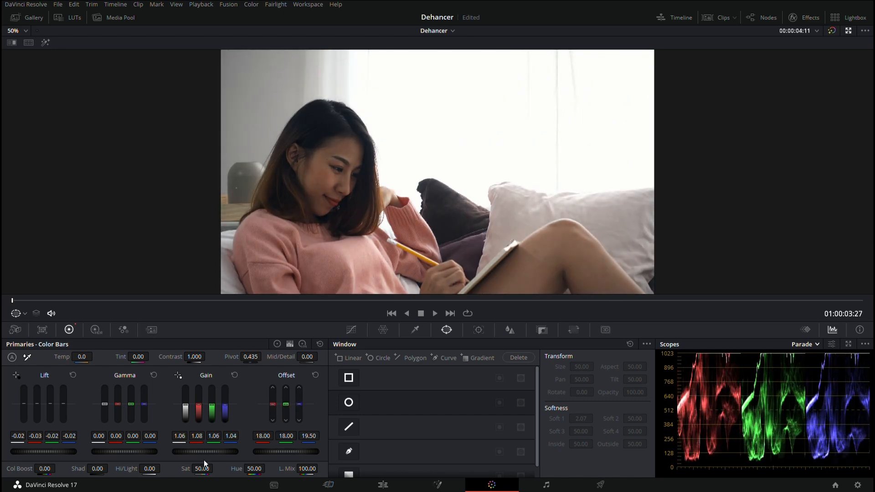
{"action": "key", "text": "Up"}
{"action": "key", "text": "Down"}
{"action": "key", "text": "Up"}
{"action": "key", "text": "Down"}
{"action": "key", "text": "Up"}
{"action": "key", "text": "Down"}
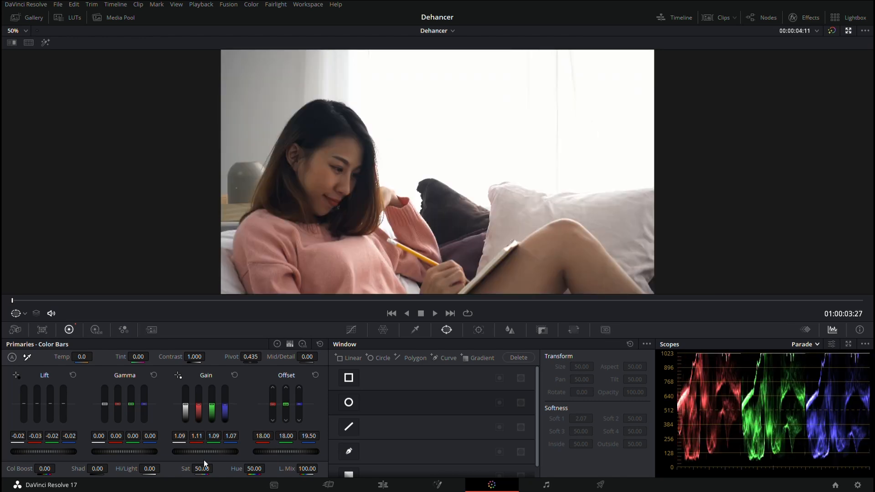
Lower the second clip's red Gain to 1.09 and compare it repeatedly with the first clip
{"action": "left_click_drag", "start_coordinate": [201, 412], "coordinate": [204, 415]}
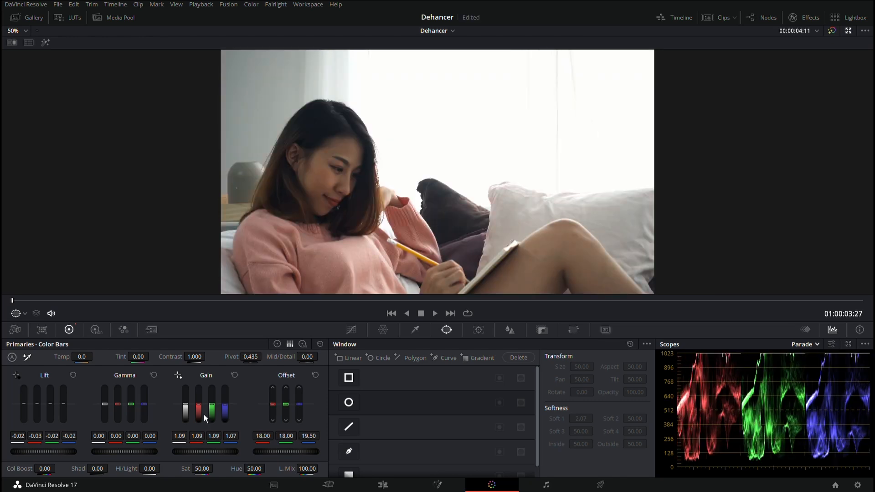
{"action": "key", "text": "Up"}
{"action": "key", "text": "Down"}
{"action": "key", "text": "Up"}
{"action": "key", "text": "Down"}
{"action": "key", "text": "Up"}
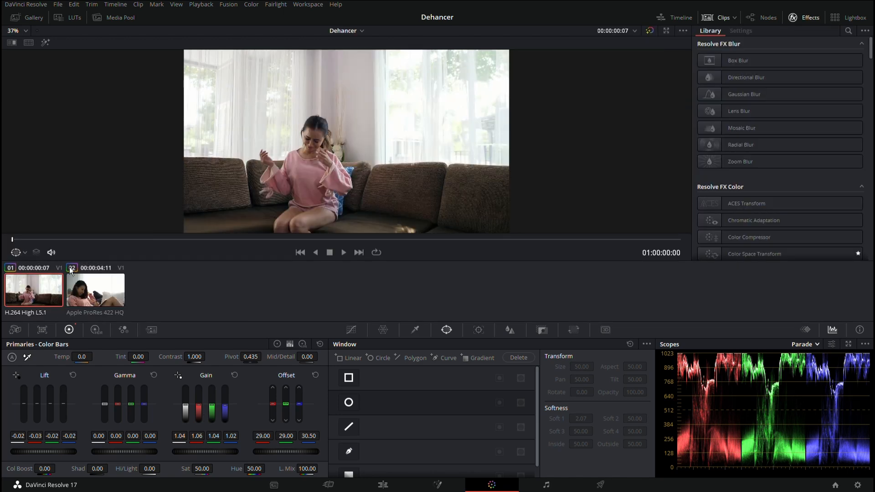
Show both clips side by side in an enlarged split view and make the second clip active
{"action": "left_click", "coordinate": [97, 295], "text": "ctrl"}
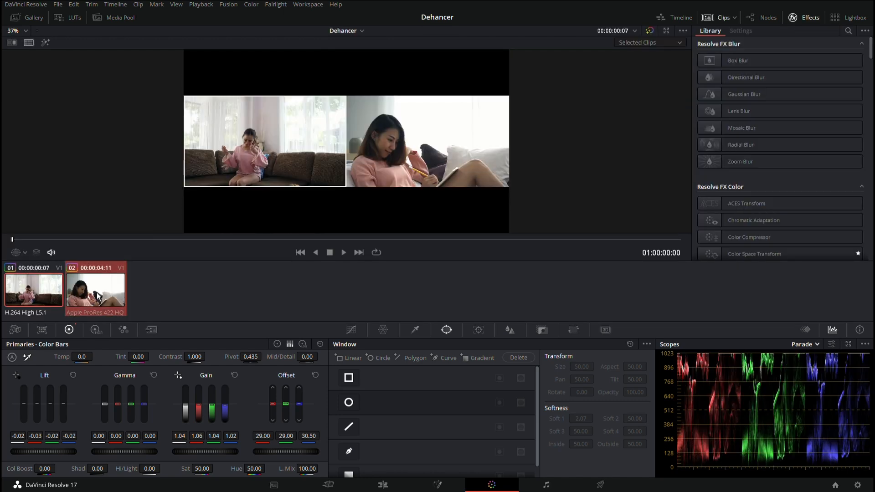
{"action": "key", "text": "alt+f"}
{"action": "scroll", "coordinate": [302, 267], "scroll_direction": "up", "scroll_amount": 5}
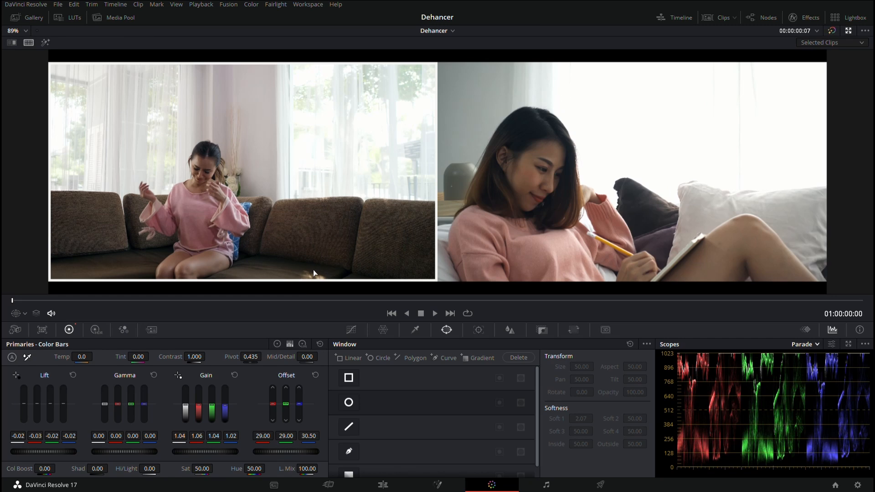
{"action": "left_click", "coordinate": [550, 183]}
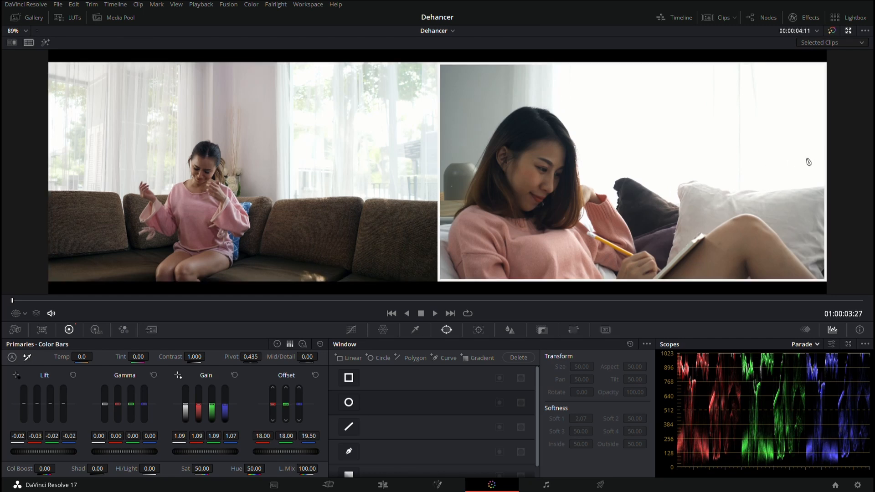
Warm up the second clip's match with Gain red and blue at 1.11, Gamma blue 0.01 and Offset blue 17.25
{"action": "left_click_drag", "start_coordinate": [203, 416], "coordinate": [203, 415]}
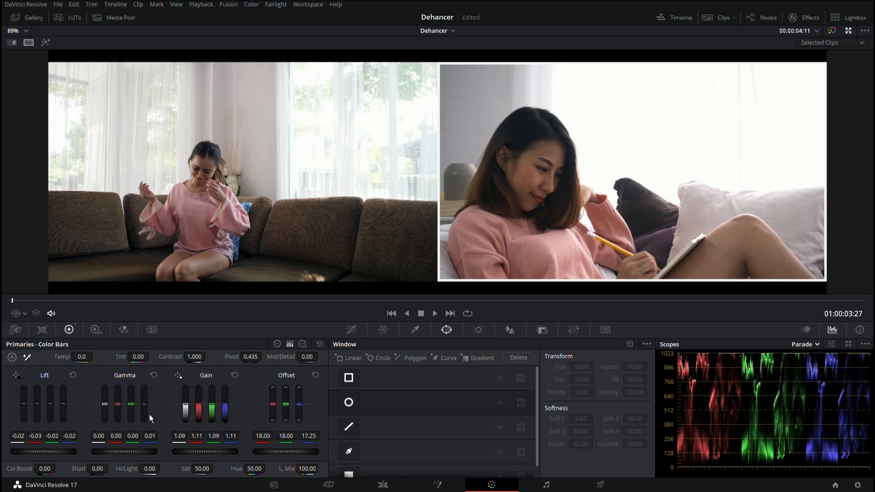
{"action": "scroll", "coordinate": [67, 414], "scroll_direction": "up", "scroll_amount": 1}
{"action": "scroll", "coordinate": [217, 414], "scroll_direction": "up", "scroll_amount": 1}
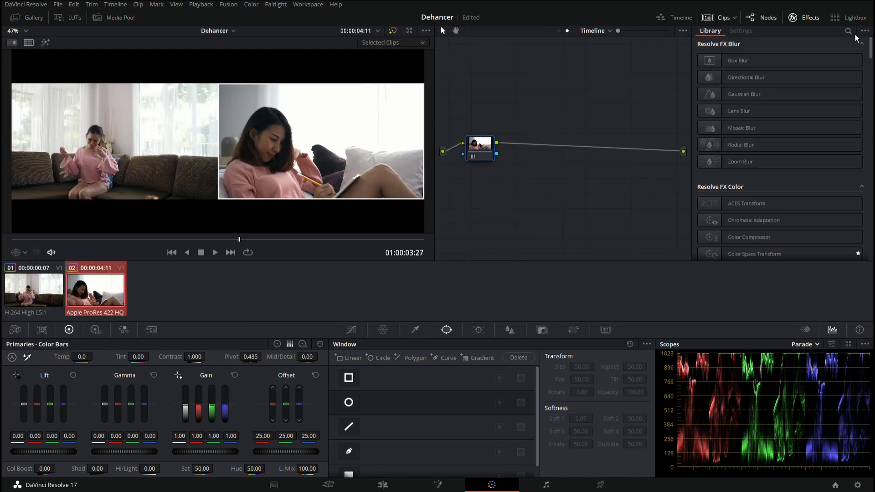
Search the effects for "deha", apply Dehancer Pro to the timeline-level node, and enlarge the viewer beside its settings
{"action": "left_click", "coordinate": [848, 30]}
{"action": "type", "text": "deha"}
{"action": "left_click", "coordinate": [770, 126]}
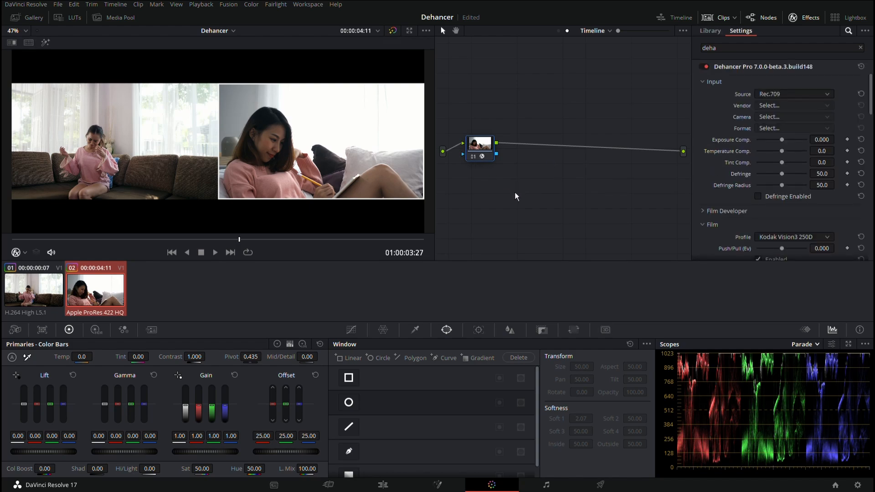
{"action": "key", "text": "shift+9"}
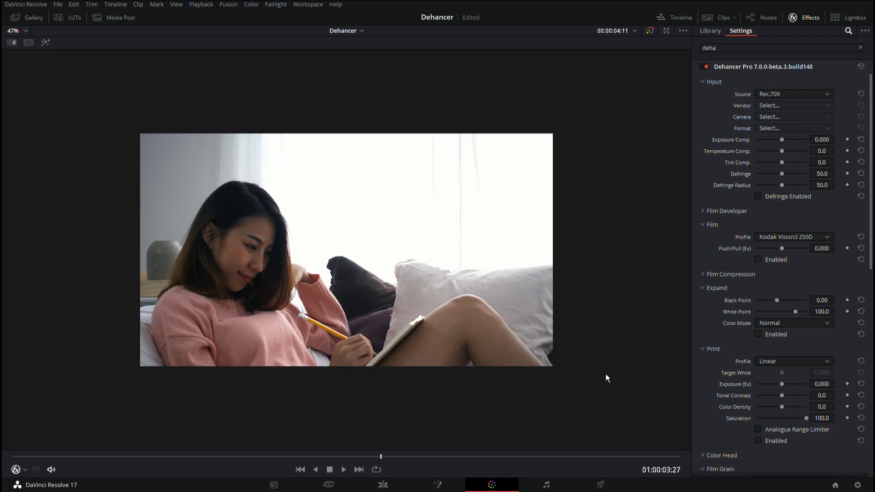
Set the source to DVR WG/Intermediate and enable Film Developer with Contrast Boost -24.8, Gamma Correction -33.5, Color Separation 93.6 and Color Boost 32.1
{"action": "left_click", "coordinate": [796, 159]}
{"action": "left_click", "coordinate": [708, 213]}
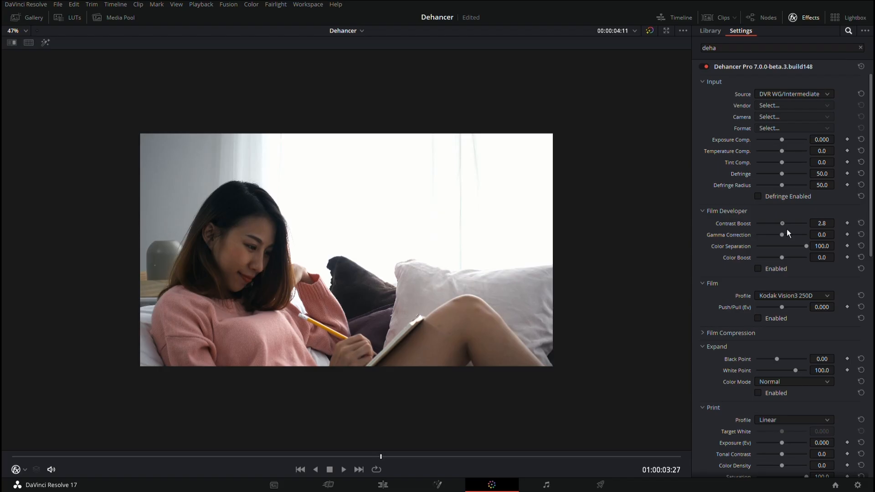
{"action": "left_click_drag", "start_coordinate": [787, 229], "coordinate": [780, 231]}
{"action": "left_click", "coordinate": [760, 269]}
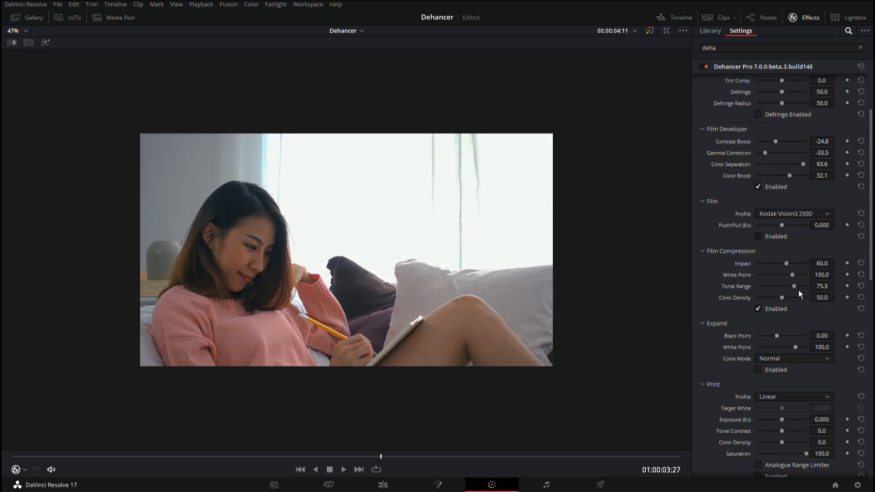
Set Film Compression to Impact 37.6, White Point 77.6, Tonal Range 20.2, Color Density 71.6, and Expand to Black Point -1.20, White Point 96.9
{"action": "left_click_drag", "start_coordinate": [799, 288], "coordinate": [767, 291]}
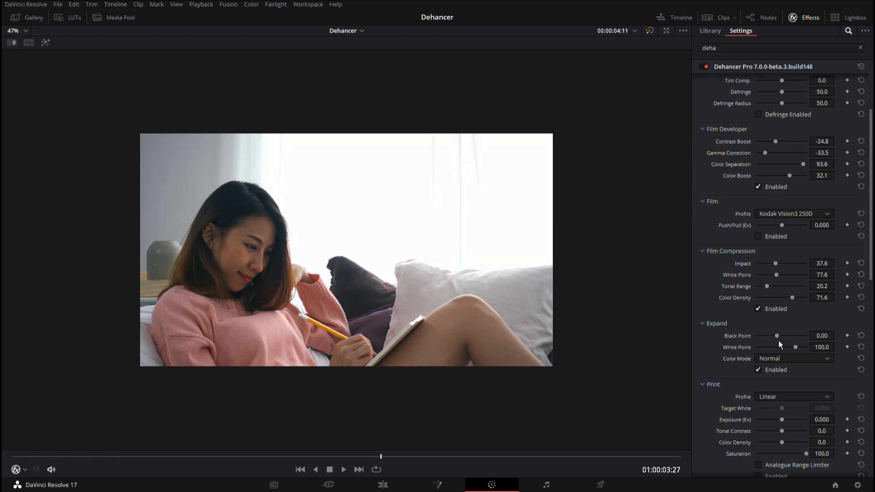
{"action": "scroll", "coordinate": [778, 340], "scroll_direction": "down", "scroll_amount": 3}
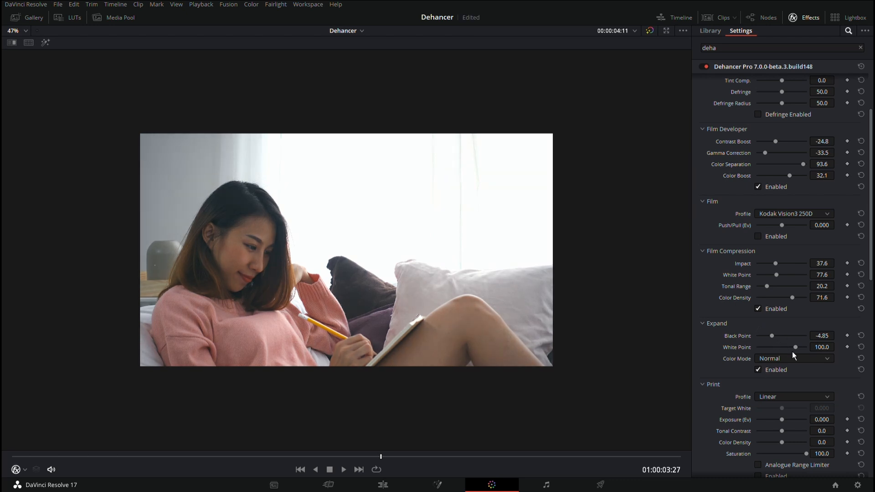
{"action": "scroll", "coordinate": [780, 340], "scroll_direction": "up", "scroll_amount": 2}
{"action": "scroll", "coordinate": [780, 340], "scroll_direction": "up", "scroll_amount": 1}
{"action": "scroll", "coordinate": [795, 350], "scroll_direction": "down", "scroll_amount": 3}
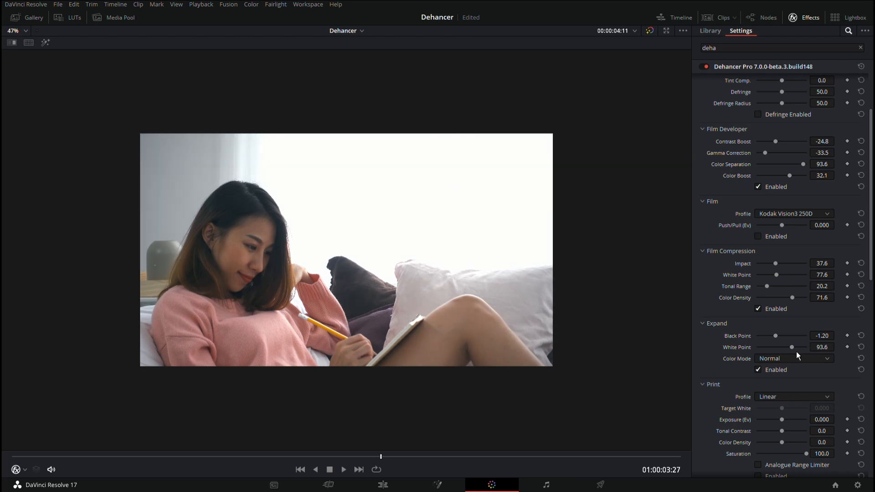
{"action": "scroll", "coordinate": [796, 354], "scroll_direction": "down", "scroll_amount": 1}
{"action": "scroll", "coordinate": [798, 354], "scroll_direction": "up", "scroll_amount": 2}
Enable Color Head with Highlights Tone 52.3 and Preserve Exposure 71.6, and compare the image with and without Dehancer
{"action": "scroll", "coordinate": [799, 350], "scroll_direction": "down", "scroll_amount": 5}
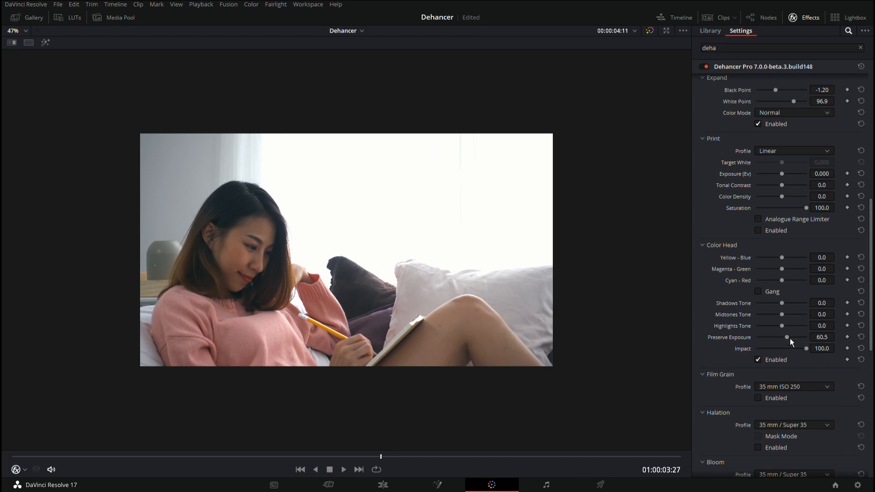
{"action": "scroll", "coordinate": [792, 329], "scroll_direction": "up", "scroll_amount": 3}
{"action": "scroll", "coordinate": [787, 180], "scroll_direction": "up", "scroll_amount": 7}
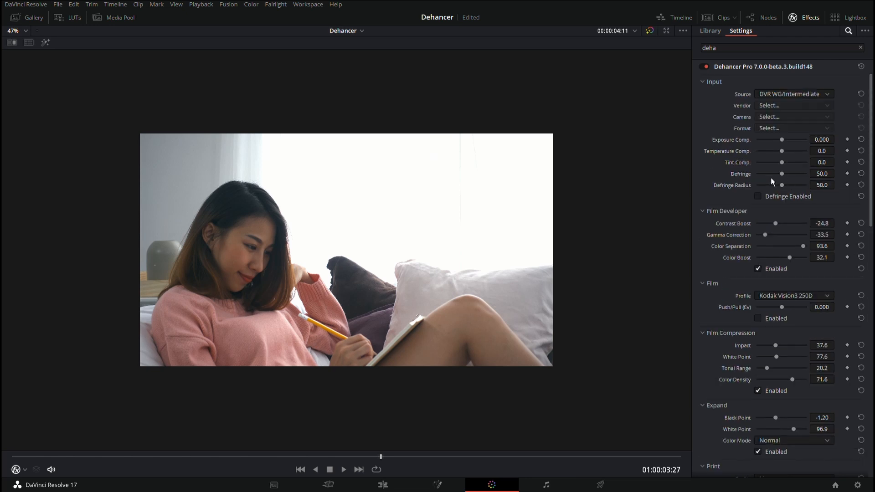
{"action": "scroll", "coordinate": [769, 183], "scroll_direction": "down", "scroll_amount": 7}
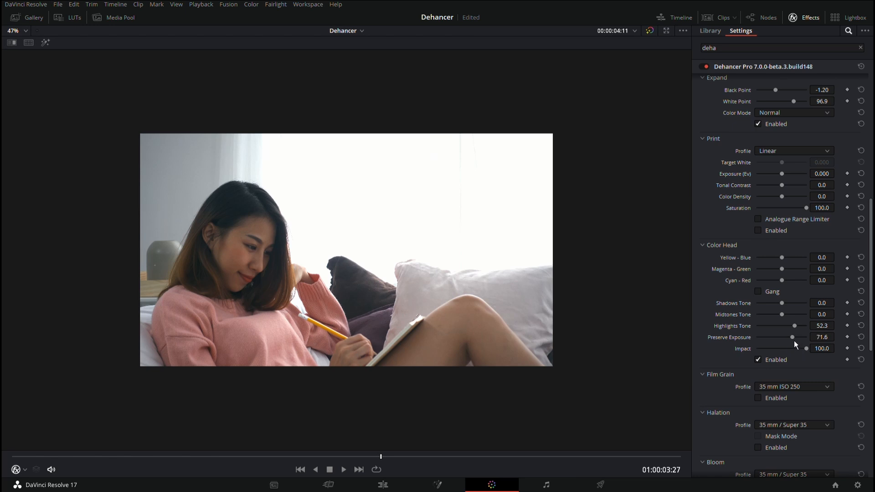
{"action": "left_click", "coordinate": [712, 72]}
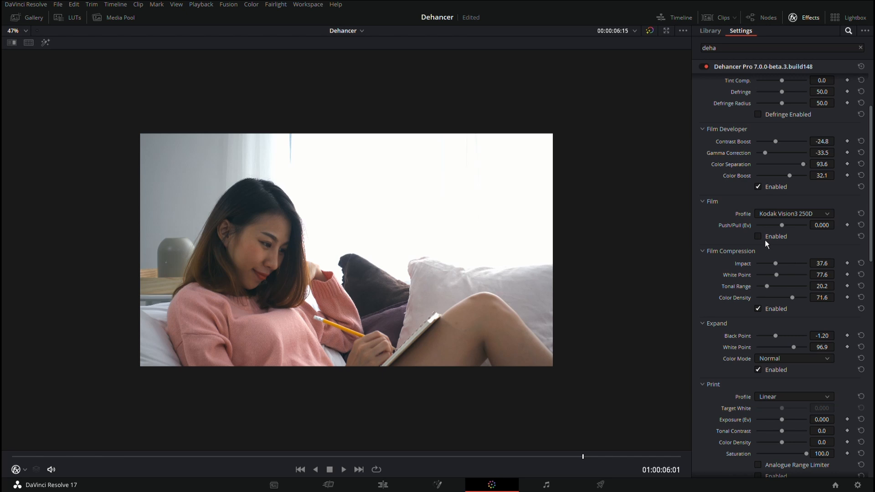
Enable the Kodak Vision3 250D film and the Print section with the Kodak 2383 Print Film profile and Analogue Range Limiter
{"action": "scroll", "coordinate": [765, 240], "scroll_direction": "down", "scroll_amount": 5}
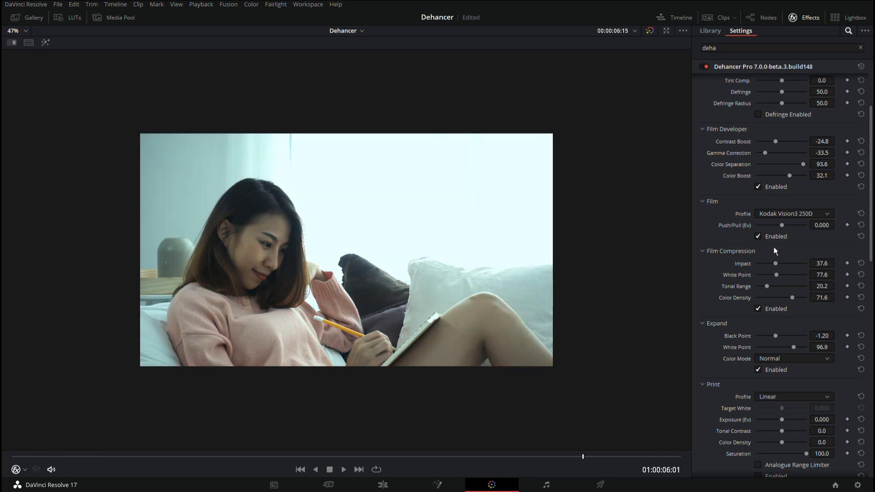
{"action": "scroll", "coordinate": [794, 280], "scroll_direction": "down", "scroll_amount": 1}
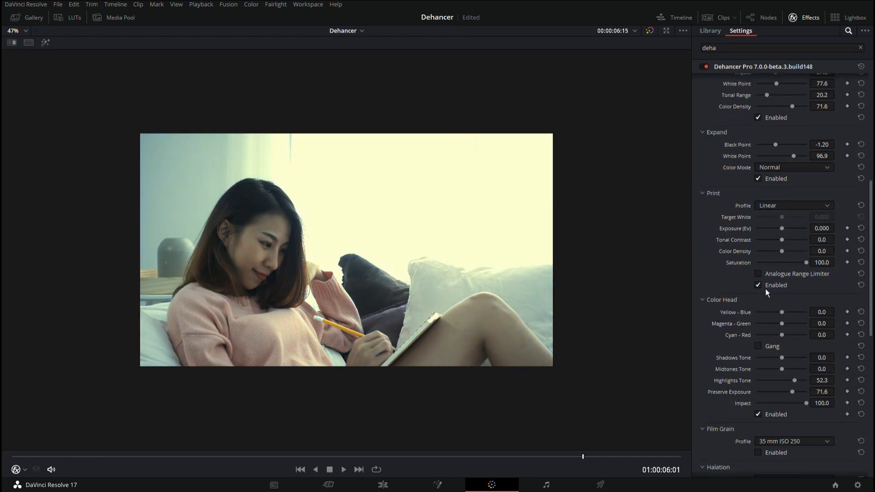
{"action": "left_click", "coordinate": [786, 206]}
{"action": "left_click", "coordinate": [789, 251]}
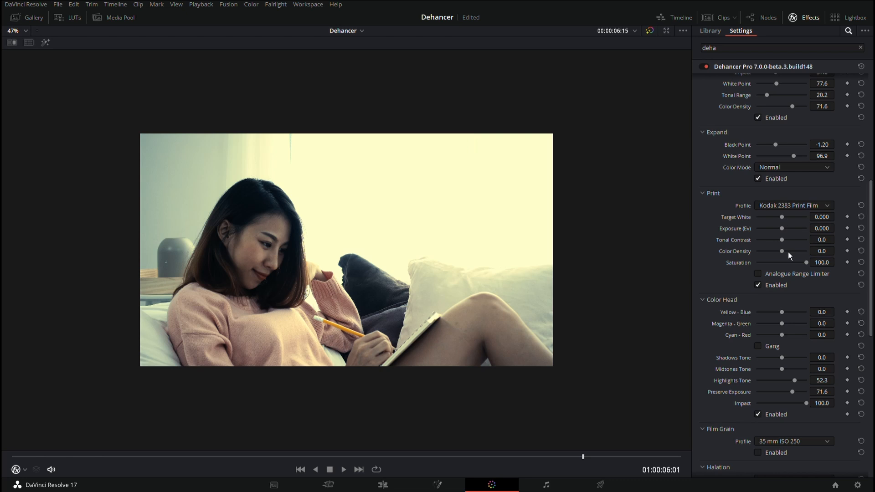
{"action": "left_click", "coordinate": [767, 274]}
Raise the film's Push/Pull to 1.670 and the print's Target White to 1.046
{"action": "scroll", "coordinate": [779, 251], "scroll_direction": "up", "scroll_amount": 4}
{"action": "left_click_drag", "start_coordinate": [781, 145], "coordinate": [778, 147]}
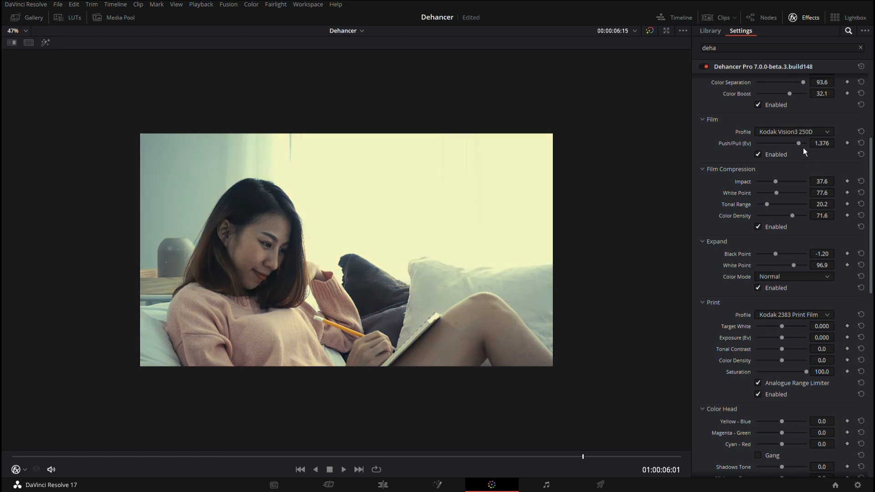
{"action": "scroll", "coordinate": [779, 281], "scroll_direction": "down", "scroll_amount": 4}
{"action": "left_click", "coordinate": [791, 249]}
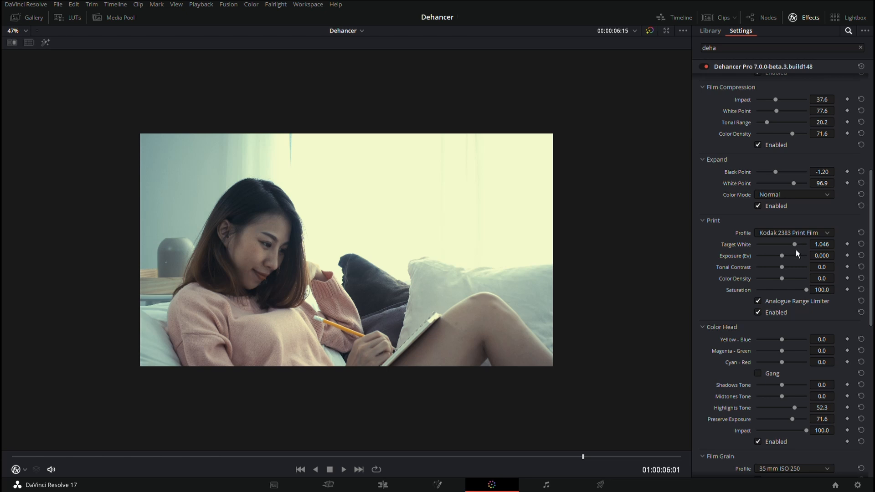
Set the print's Exposure to 0.138, Tonal Contrast to 7.8 and Color Density to 68.8, and Film Developer's Color Boost to 46.8
{"action": "scroll", "coordinate": [788, 283], "scroll_direction": "up", "scroll_amount": 2}
{"action": "scroll", "coordinate": [803, 282], "scroll_direction": "up", "scroll_amount": 3}
{"action": "scroll", "coordinate": [792, 272], "scroll_direction": "up", "scroll_amount": 2}
{"action": "scroll", "coordinate": [789, 272], "scroll_direction": "down", "scroll_amount": 1}
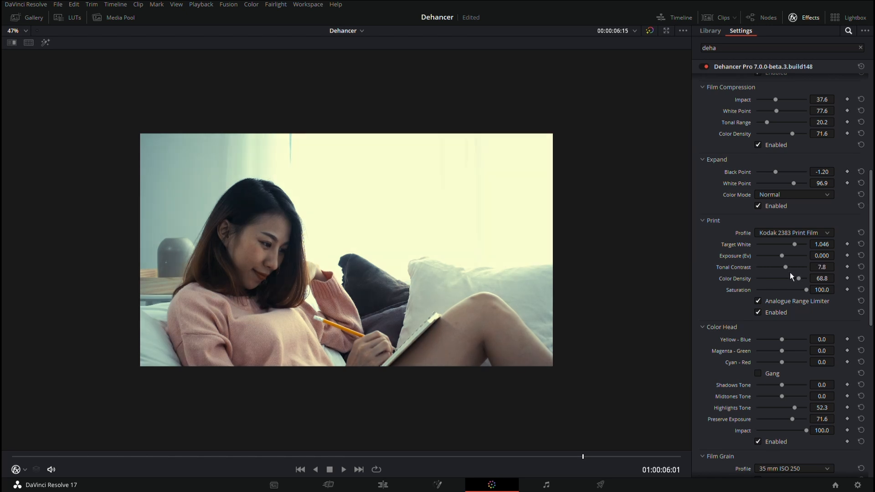
{"action": "scroll", "coordinate": [792, 258], "scroll_direction": "up", "scroll_amount": 2}
{"action": "scroll", "coordinate": [805, 300], "scroll_direction": "up", "scroll_amount": 5}
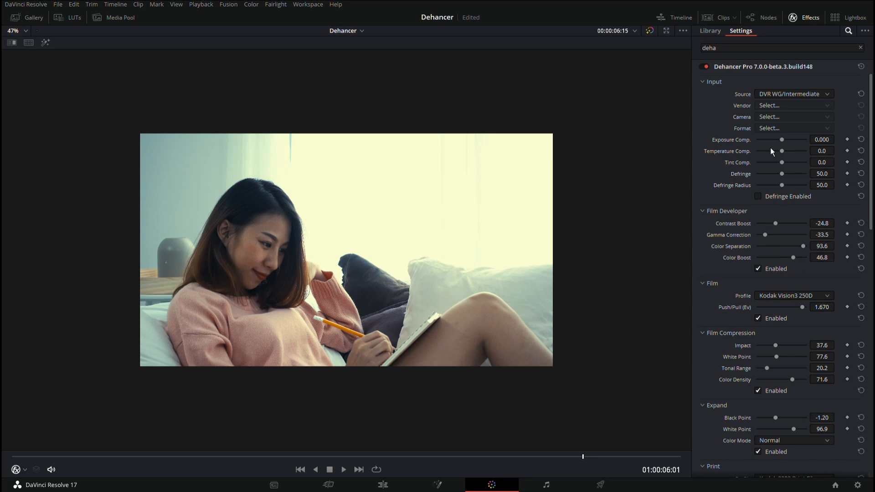
Compare the image with Dehancer off and on, and lower Film Developer's Color Separation to 85.3
{"action": "left_click", "coordinate": [709, 71]}
{"action": "left_click", "coordinate": [710, 71]}
{"action": "left_click", "coordinate": [709, 71]}
{"action": "left_click", "coordinate": [710, 71]}
{"action": "scroll", "coordinate": [777, 314], "scroll_direction": "down", "scroll_amount": 3}
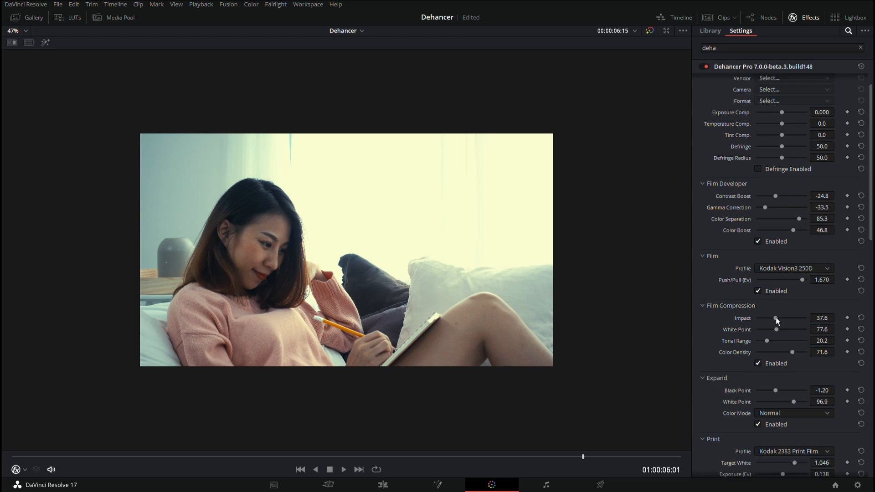
Compare the image with Expand off and on, and review the Dehancer settings down to the Film Grain and Halation sections
{"action": "left_click", "coordinate": [758, 369]}
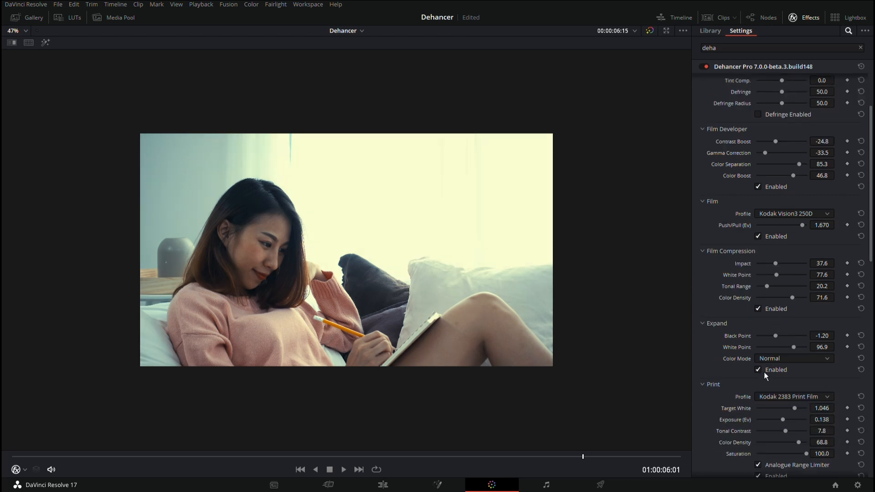
{"action": "scroll", "coordinate": [770, 300], "scroll_direction": "down", "scroll_amount": 1}
{"action": "scroll", "coordinate": [788, 315], "scroll_direction": "down", "scroll_amount": 1}
{"action": "left_click", "coordinate": [787, 314]}
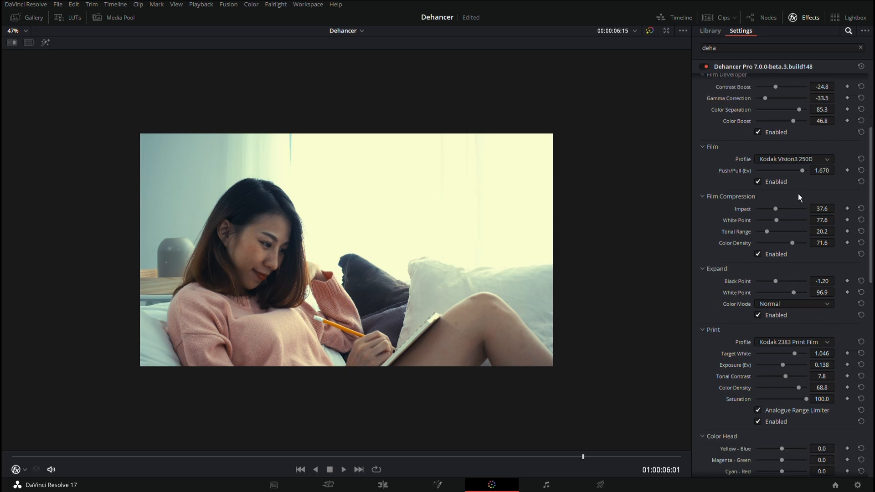
{"action": "scroll", "coordinate": [794, 247], "scroll_direction": "down", "scroll_amount": 9}
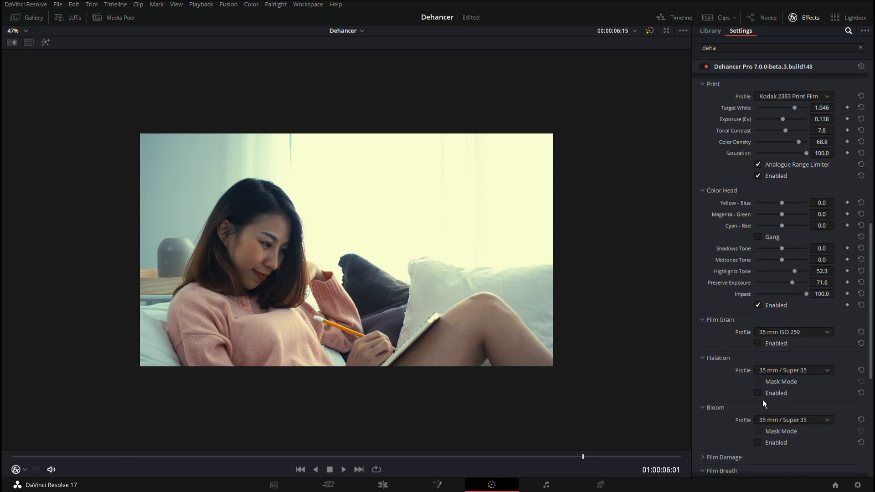
Compare the image with Halation off and on, and with the whole Dehancer effect off and on
{"action": "scroll", "coordinate": [813, 374], "scroll_direction": "down", "scroll_amount": 1}
{"action": "scroll", "coordinate": [781, 384], "scroll_direction": "down", "scroll_amount": 2}
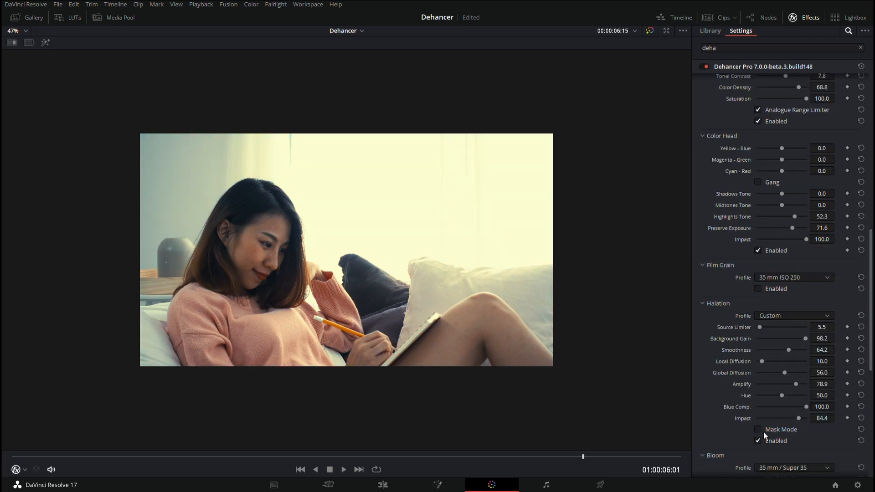
{"action": "left_click", "coordinate": [761, 444]}
{"action": "left_click", "coordinate": [761, 445]}
{"action": "left_click", "coordinate": [761, 445]}
{"action": "left_click", "coordinate": [762, 444]}
{"action": "left_click", "coordinate": [707, 69]}
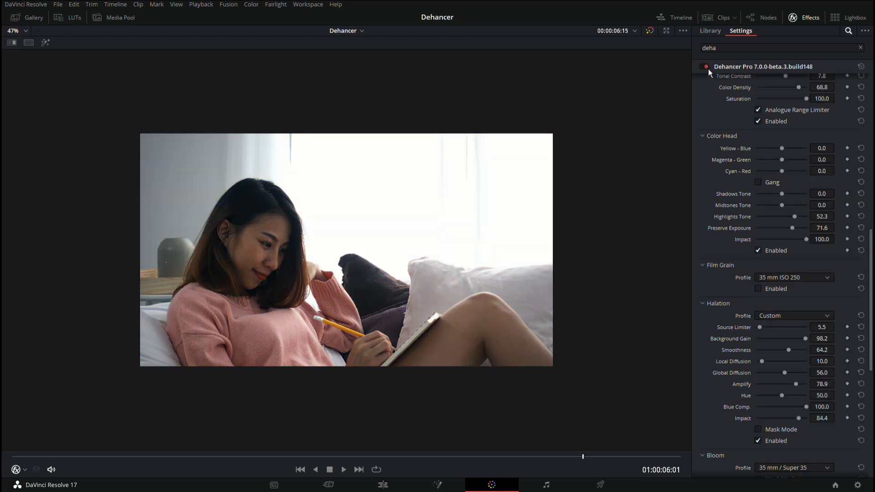
{"action": "left_click", "coordinate": [707, 68]}
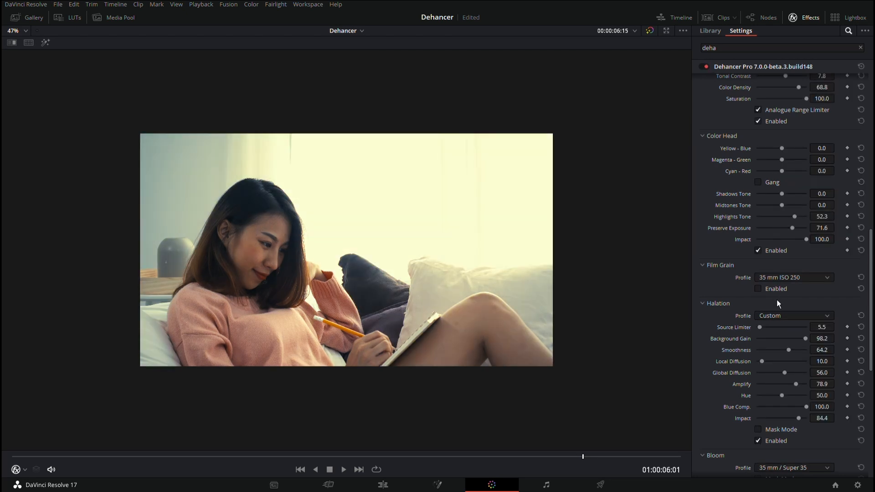
Enable Film Grain and switch its profile to Custom
{"action": "left_click", "coordinate": [765, 292]}
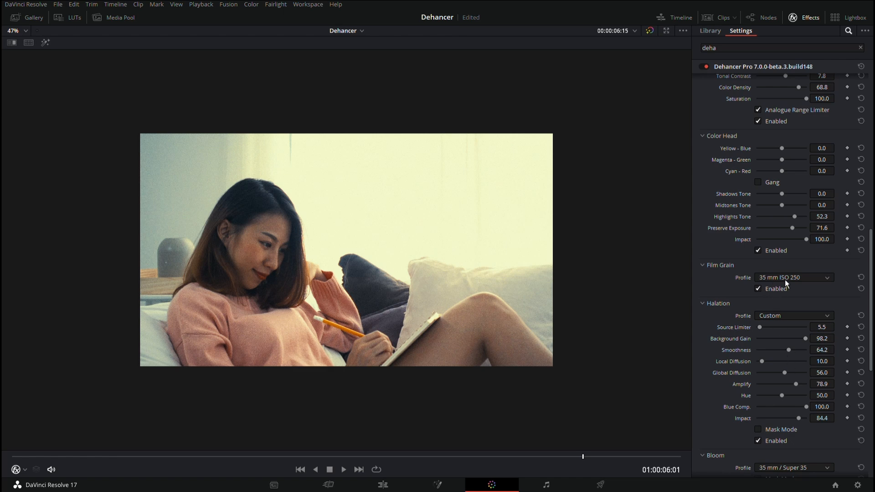
{"action": "left_click", "coordinate": [785, 278]}
{"action": "left_click", "coordinate": [785, 283]}
{"action": "scroll", "coordinate": [785, 281], "scroll_direction": "down", "scroll_amount": 1}
{"action": "scroll", "coordinate": [809, 280], "scroll_direction": "down", "scroll_amount": 1}
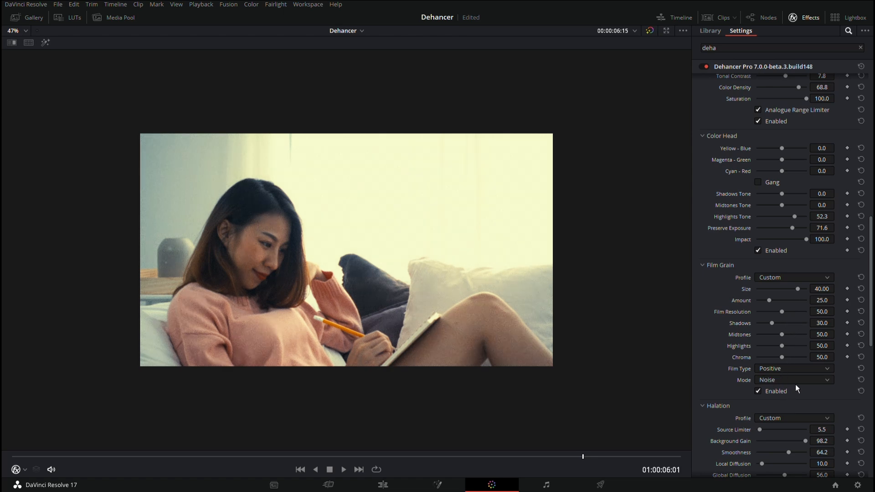
Set the custom Film Grain's Size to 4.88, Shadows to 13.8, Midtones to 19.3, Highlights to 18.4 and Chroma to 0.0
{"action": "left_click", "coordinate": [759, 364]}
{"action": "left_click_drag", "start_coordinate": [782, 335], "coordinate": [763, 323]}
{"action": "left_click_drag", "start_coordinate": [792, 294], "coordinate": [765, 294]}
{"action": "left_click_drag", "start_coordinate": [767, 334], "coordinate": [763, 346]}
Set the Film Damage profile to 8 mm / Super 8 and enable Film Damage
{"action": "scroll", "coordinate": [756, 383], "scroll_direction": "down", "scroll_amount": 7}
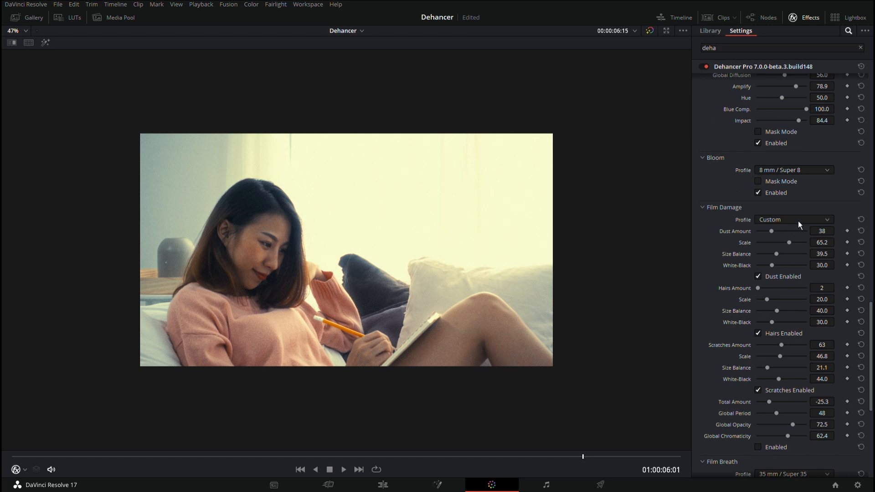
{"action": "left_click", "coordinate": [797, 221]}
{"action": "left_click", "coordinate": [788, 241]}
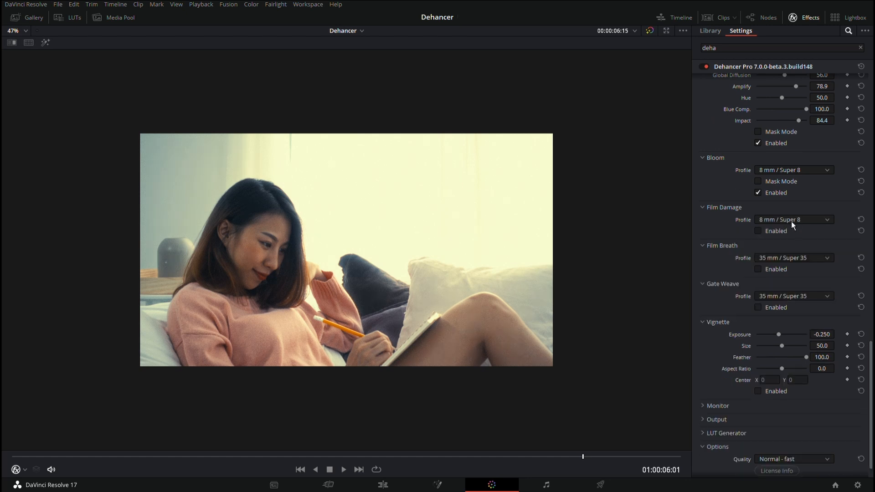
{"action": "left_click", "coordinate": [761, 233]}
Compare the Film Damage profiles 35 mm / Super 35 and 8 mm / Super 8 on the image
{"action": "scroll", "coordinate": [800, 224], "scroll_direction": "down", "scroll_amount": 1}
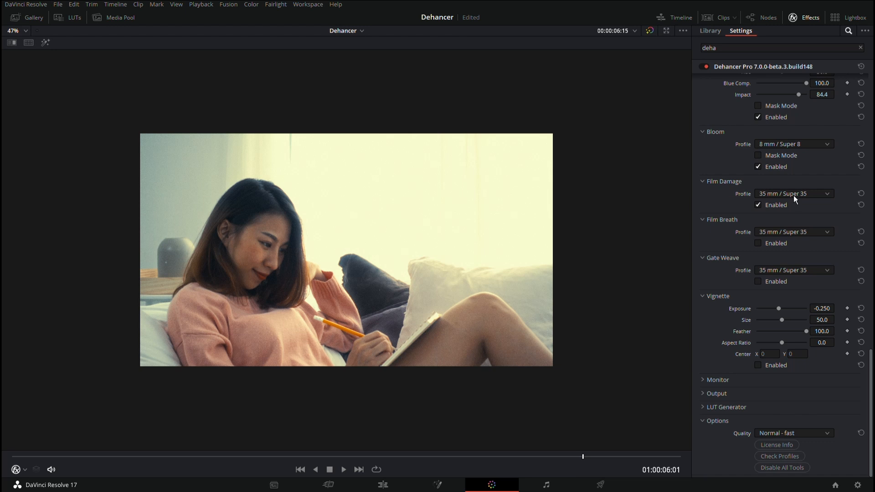
{"action": "scroll", "coordinate": [794, 196], "scroll_direction": "down", "scroll_amount": 1}
{"action": "scroll", "coordinate": [794, 196], "scroll_direction": "up", "scroll_amount": 1}
{"action": "scroll", "coordinate": [794, 196], "scroll_direction": "down", "scroll_amount": 1}
{"action": "scroll", "coordinate": [794, 195], "scroll_direction": "up", "scroll_amount": 1}
Disable the Film Damage, Bloom, Halation and Film Grain sections of Dehancer
{"action": "left_click", "coordinate": [764, 212]}
{"action": "scroll", "coordinate": [775, 246], "scroll_direction": "up", "scroll_amount": 2}
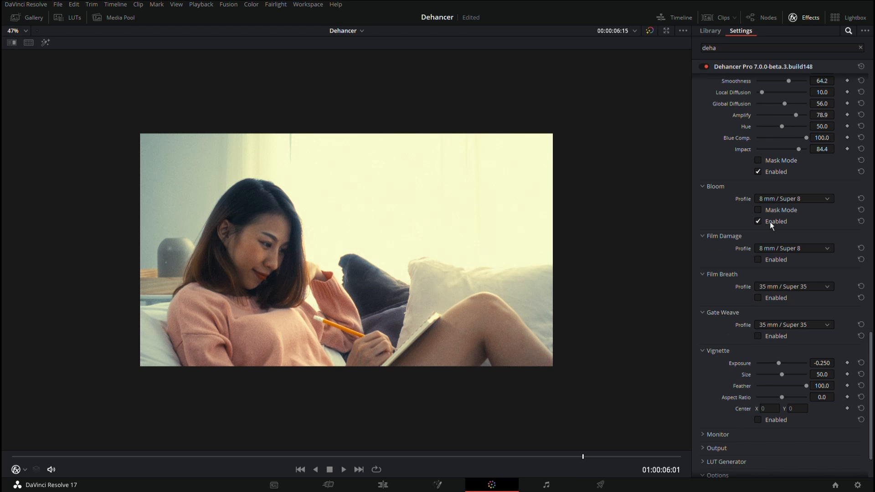
{"action": "left_click", "coordinate": [763, 225]}
{"action": "left_click", "coordinate": [762, 173]}
{"action": "scroll", "coordinate": [762, 183], "scroll_direction": "up", "scroll_amount": 1}
{"action": "scroll", "coordinate": [763, 196], "scroll_direction": "up", "scroll_amount": 3}
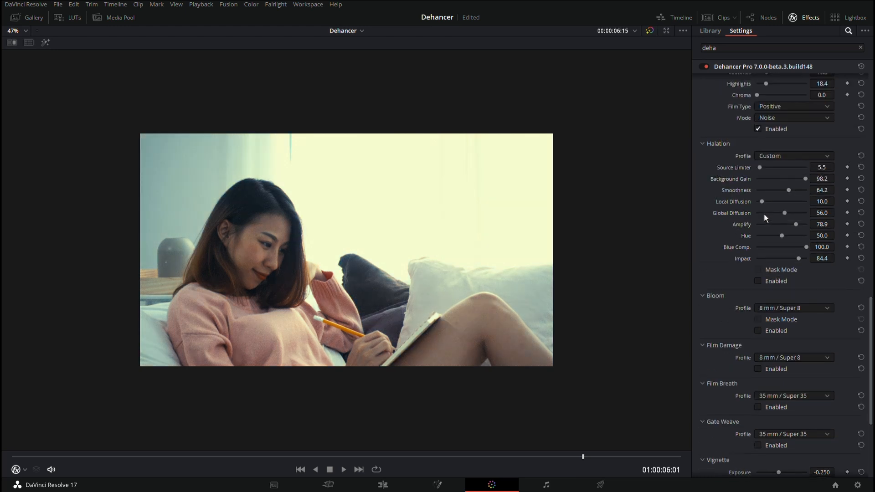
{"action": "scroll", "coordinate": [767, 201], "scroll_direction": "up", "scroll_amount": 2}
{"action": "left_click", "coordinate": [758, 183]}
{"action": "scroll", "coordinate": [777, 214], "scroll_direction": "up", "scroll_amount": 8}
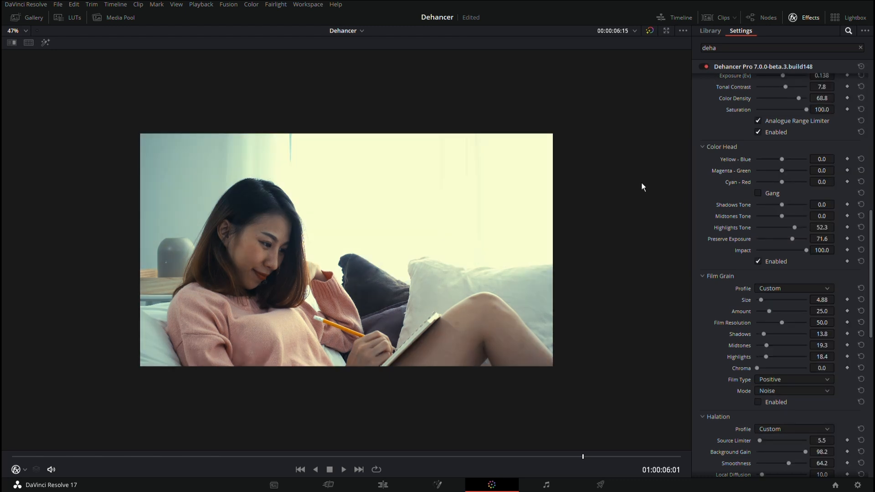
Play the graded timeline backward and forward across both clips and stop on the sofa clip
{"action": "key", "text": "space"}
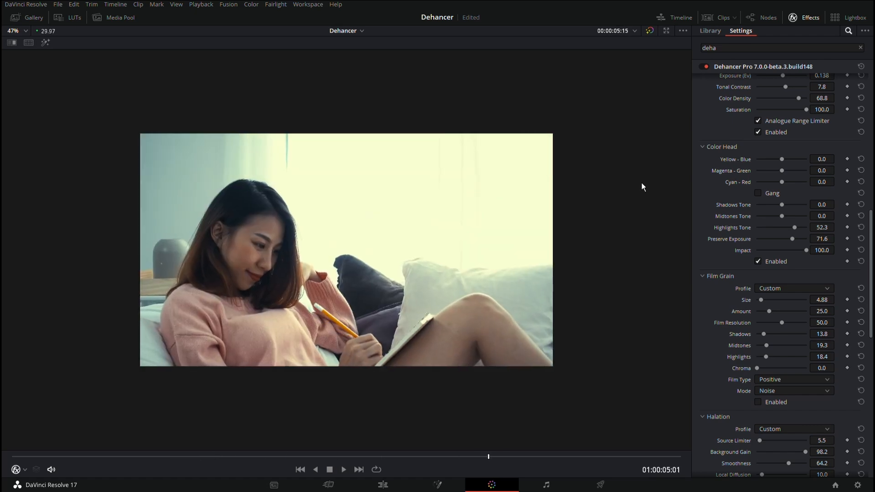
{"action": "key", "text": "l"}
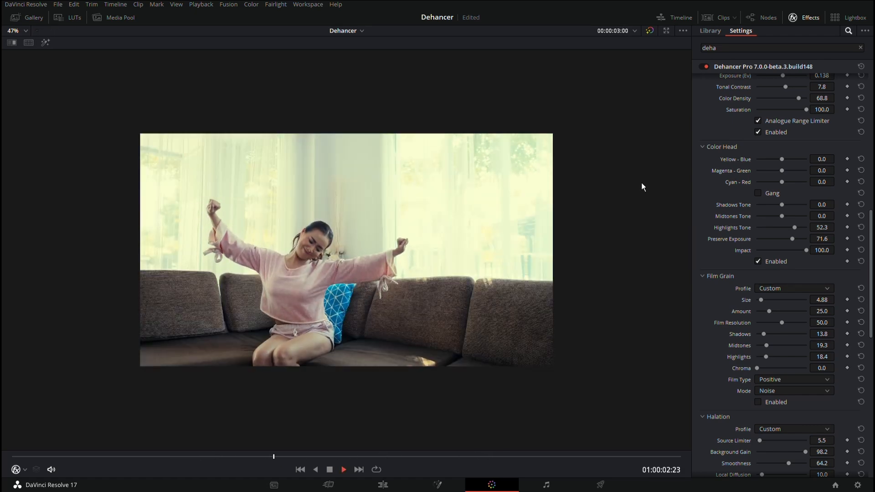
{"action": "key", "text": "j"}
{"action": "key", "text": "k"}
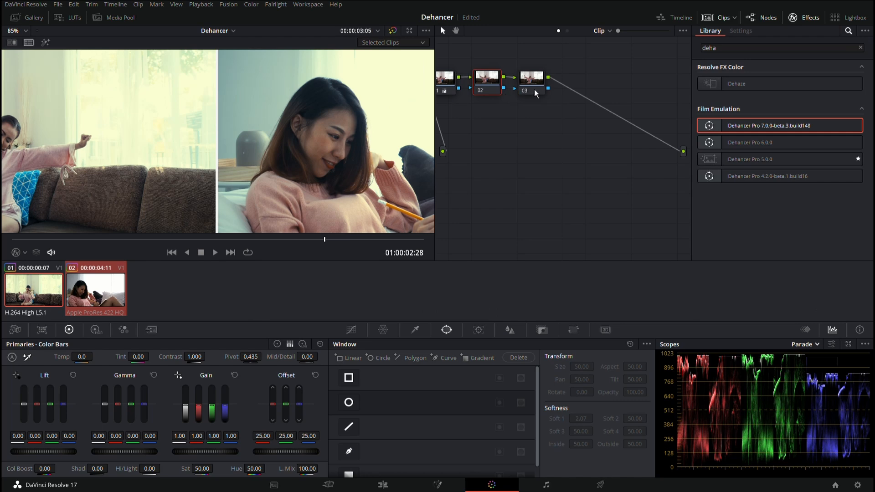
Position a gradient window over the sofa clip's upper area on node 02, with Pan 49.85, Tilt 52.41, Rotate 4.51 and Softness 3.38
{"action": "left_click", "coordinate": [535, 93]}
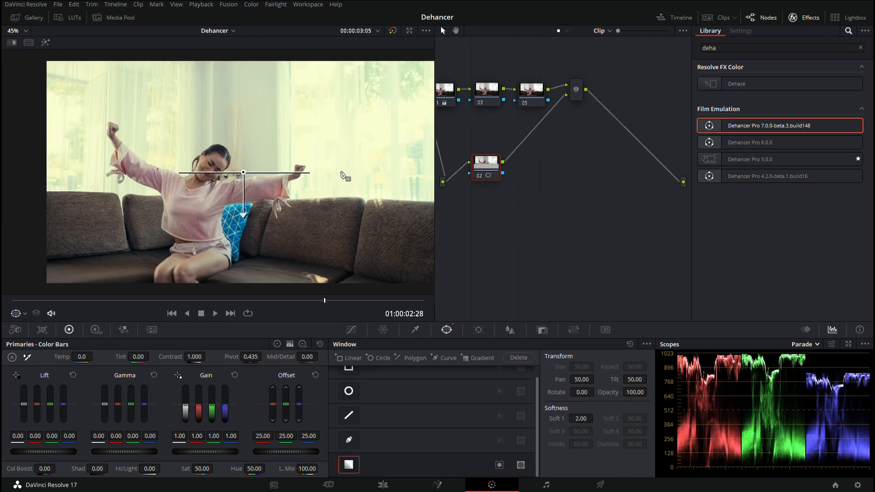
{"action": "left_click", "coordinate": [349, 464]}
{"action": "left_click_drag", "start_coordinate": [243, 176], "coordinate": [240, 155]}
{"action": "left_click_drag", "start_coordinate": [239, 201], "coordinate": [233, 222]}
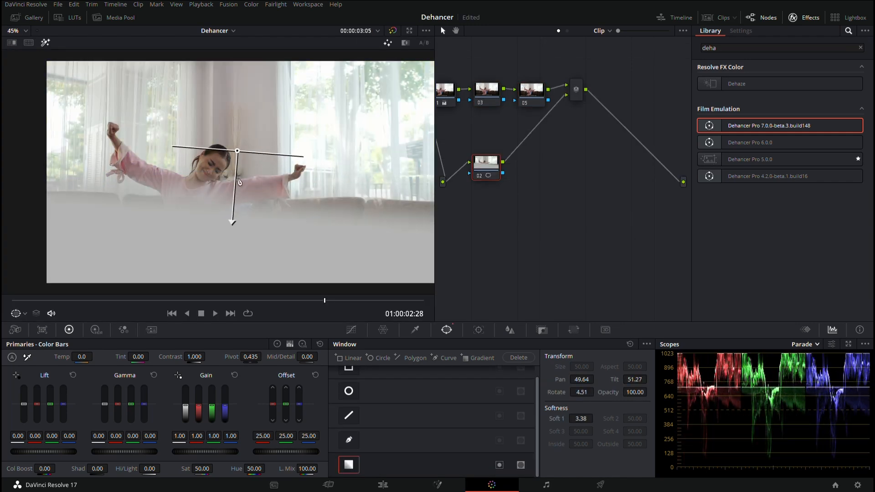
{"action": "left_click_drag", "start_coordinate": [238, 152], "coordinate": [241, 133]}
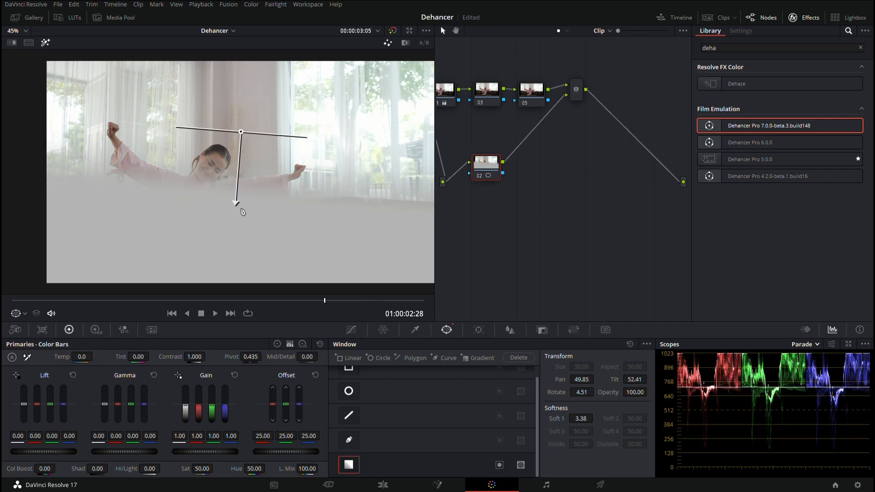
Qualify node 02's bright windows with Luminance Low 64.4, L. Soft 7.6, Pre-Filter 6.0 and Blur Radius 19.4, and turn the highlight view off
{"action": "left_click", "coordinate": [415, 329]}
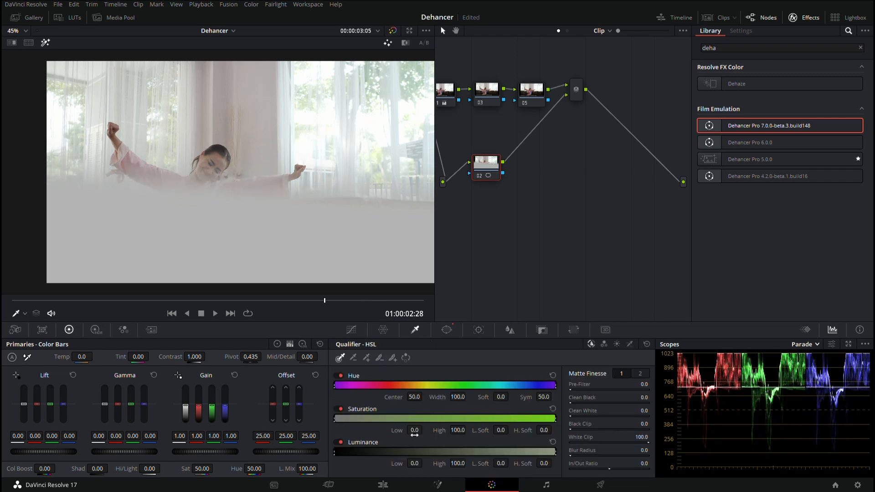
{"action": "mouse_move", "coordinate": [419, 461]}
{"action": "left_mouse_down"}
{"action": "mouse_move", "coordinate": [422, 474]}
{"action": "mouse_move", "coordinate": [424, 464]}
{"action": "left_mouse_up"}
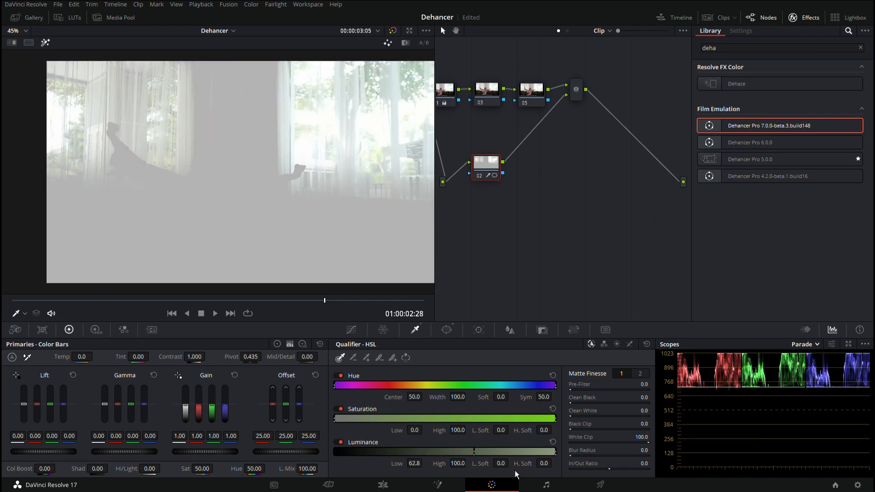
{"action": "left_click_drag", "start_coordinate": [501, 463], "coordinate": [515, 464]}
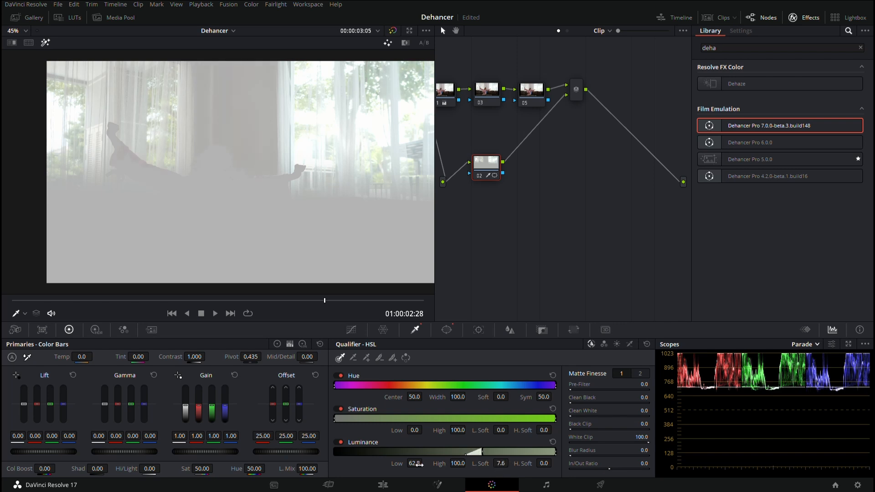
{"action": "left_click_drag", "start_coordinate": [571, 455], "coordinate": [627, 455]}
{"action": "left_click_drag", "start_coordinate": [569, 390], "coordinate": [576, 389]}
{"action": "left_click_drag", "start_coordinate": [582, 456], "coordinate": [573, 456]}
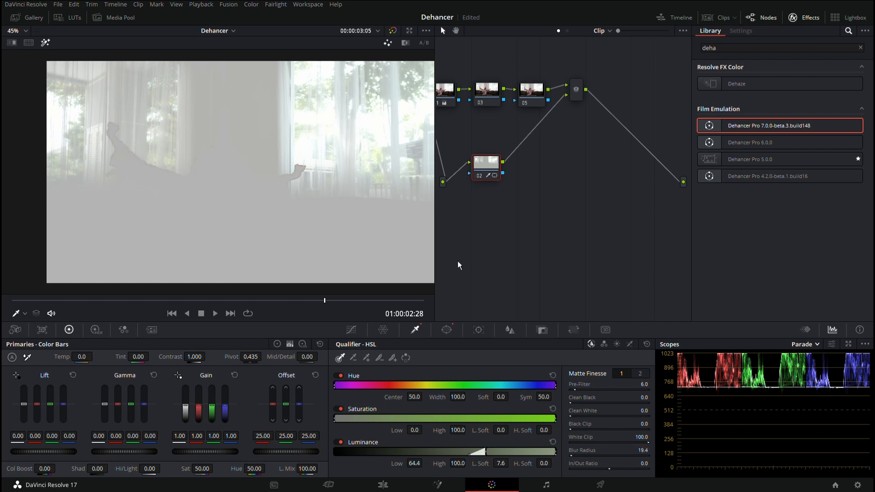
{"action": "key", "text": "shift+h"}
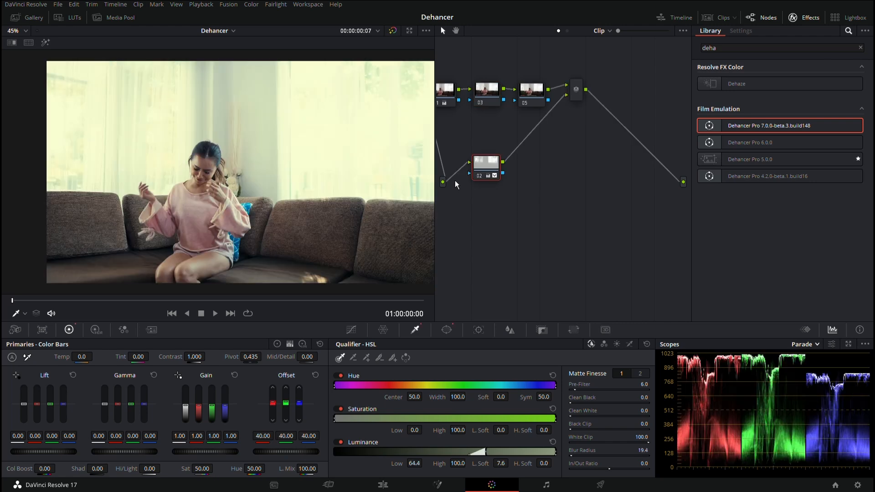
Switch repeatedly between the two clips to compare their brightness and colour
{"action": "key", "text": "Down"}
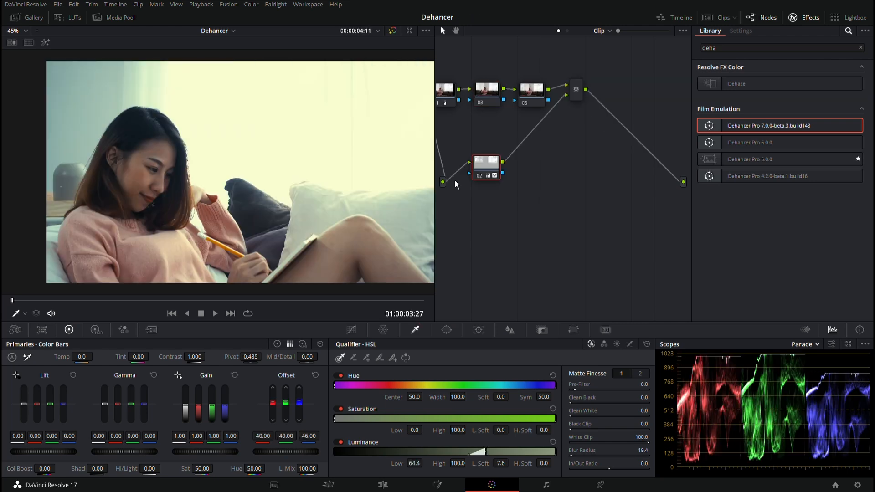
{"action": "key", "text": "Up"}
{"action": "key", "text": "Down"}
{"action": "key", "text": "Up"}
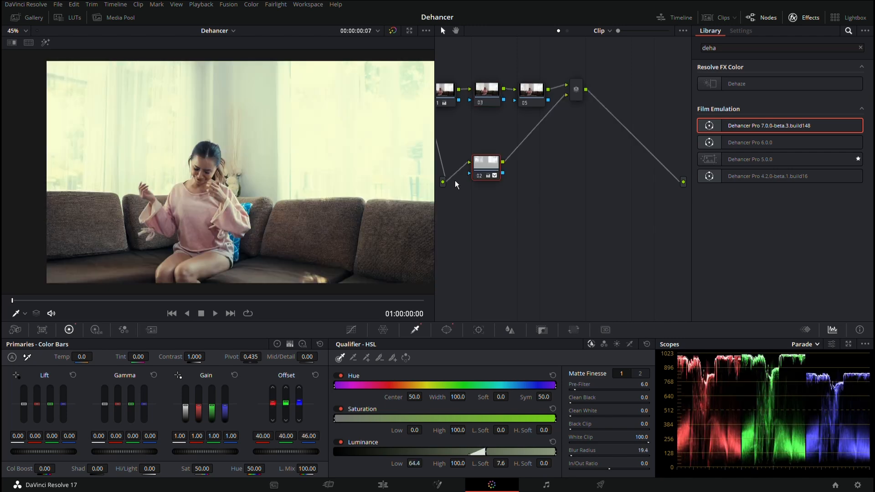
{"action": "key", "text": "Down"}
{"action": "key", "text": "Up"}
{"action": "key", "text": "Down"}
{"action": "key", "text": "Up"}
{"action": "key", "text": "Down"}
{"action": "key", "text": "Up"}
Add a parallel node on the sofa clip below node 02 and sample the pink sweater with the HSL qualifier at Hue Center 21.0
{"action": "key", "text": "alt+p"}
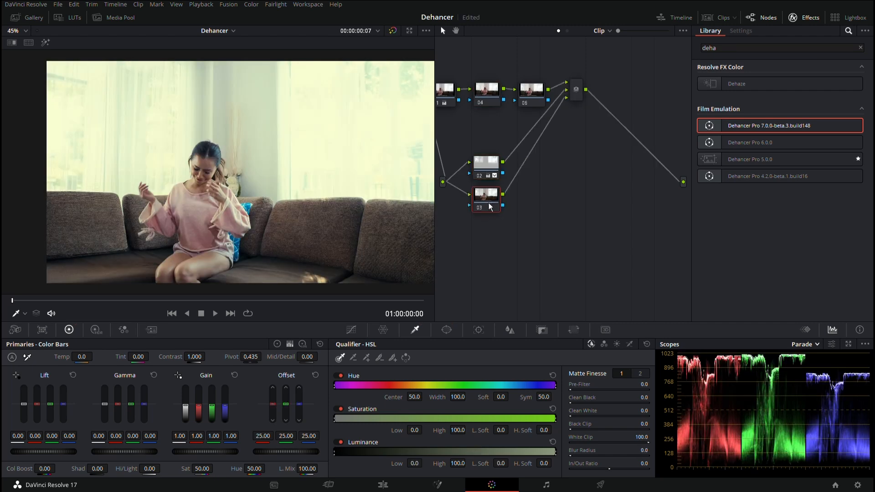
{"action": "left_click", "coordinate": [201, 241]}
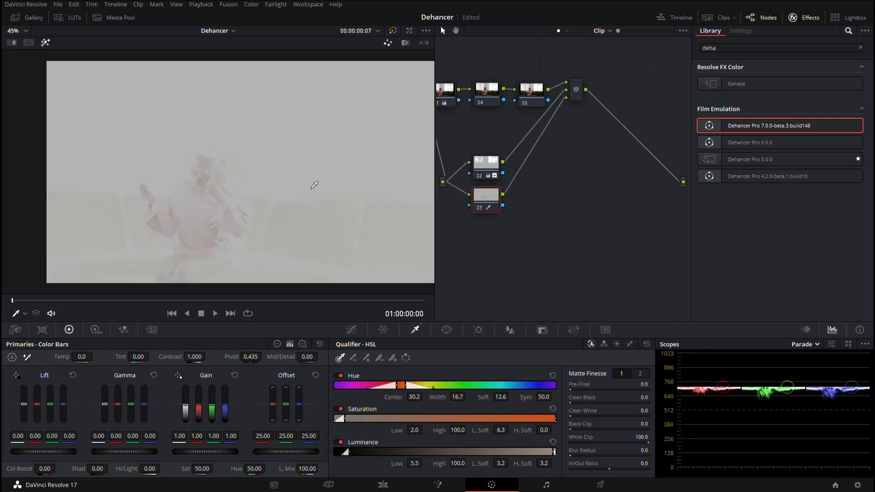
{"action": "scroll", "coordinate": [201, 241], "scroll_direction": "up", "scroll_amount": 2}
{"action": "left_click", "coordinate": [201, 240]}
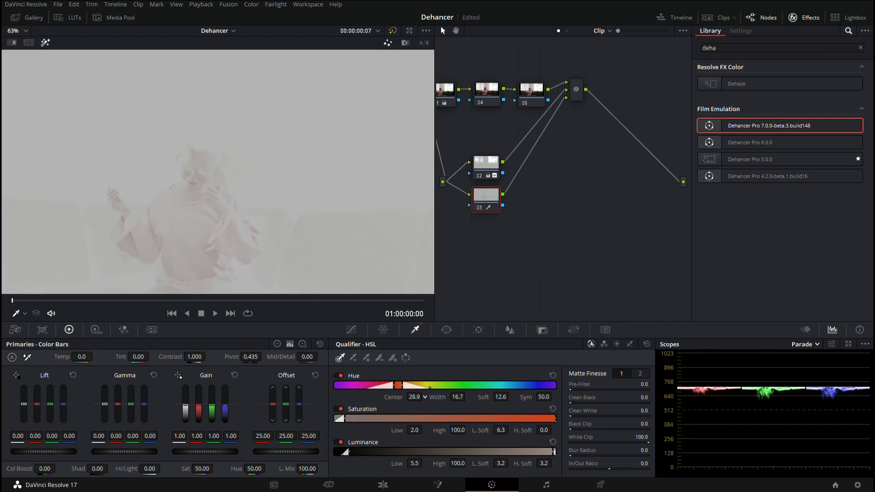
{"action": "left_click", "coordinate": [201, 240]}
{"action": "scroll", "coordinate": [250, 255], "scroll_direction": "down", "scroll_amount": 2}
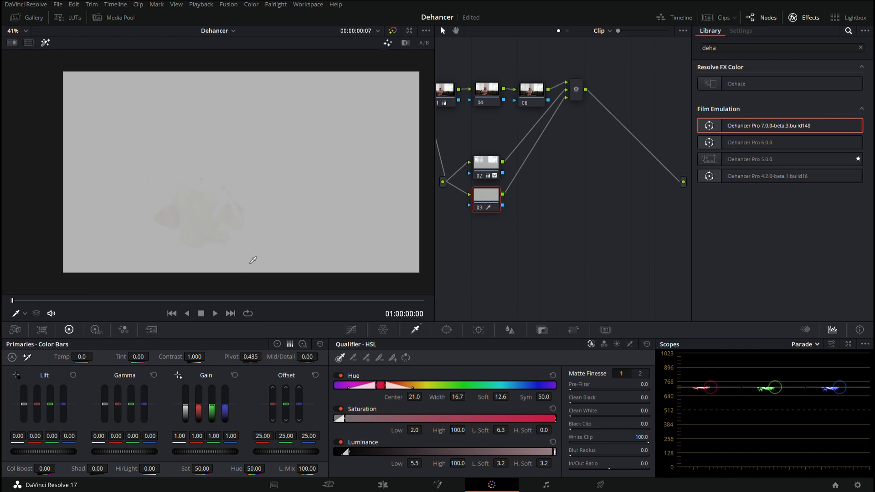
Refine the sweater qualifier with Hue Width 19.5, Pre-Filter 3.9 and Blur Radius 11.4, and turn the highlight view off
{"action": "left_click", "coordinate": [573, 390]}
{"action": "left_click_drag", "start_coordinate": [457, 397], "coordinate": [467, 396]}
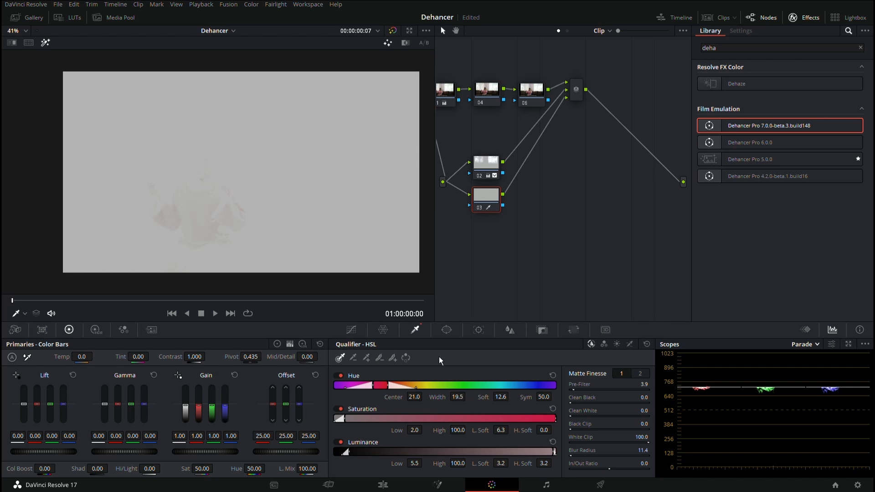
{"action": "key", "text": "shift+h"}
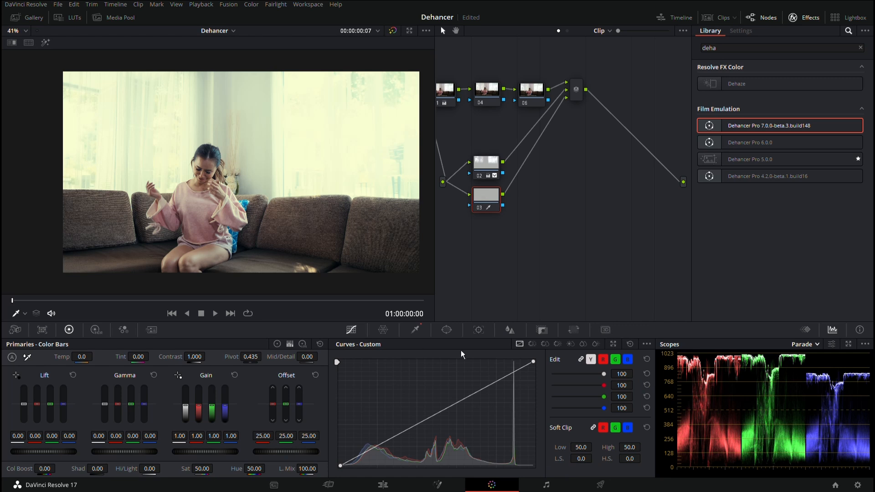
Shape the sweater node's Hue Vs Hue curve around the reds, with a point at Input Hue 240.55 and Hue Rotate -28.00
{"action": "left_click", "coordinate": [532, 344]}
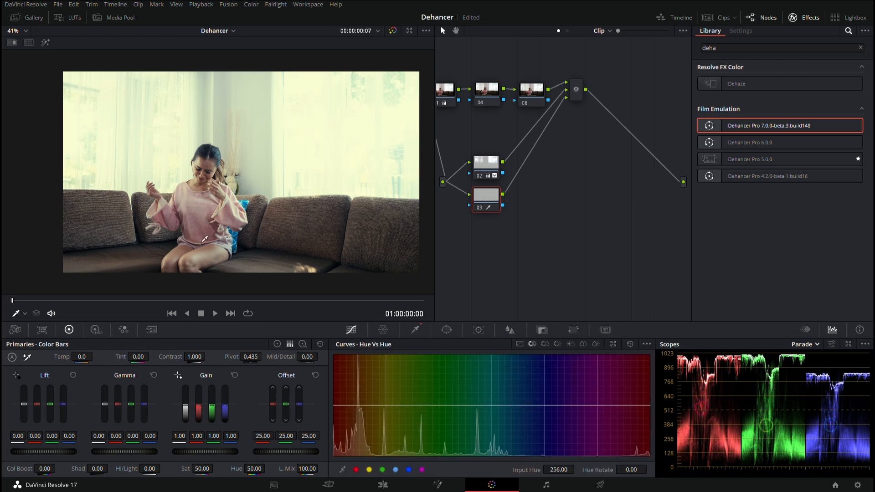
{"action": "left_click_drag", "start_coordinate": [643, 414], "coordinate": [624, 415]}
{"action": "double_click", "coordinate": [607, 473]}
{"action": "left_click_drag", "start_coordinate": [347, 405], "coordinate": [369, 404]}
{"action": "double_click", "coordinate": [595, 473]}
{"action": "left_click_drag", "start_coordinate": [650, 406], "coordinate": [674, 432]}
{"action": "left_click_drag", "start_coordinate": [374, 413], "coordinate": [414, 414]}
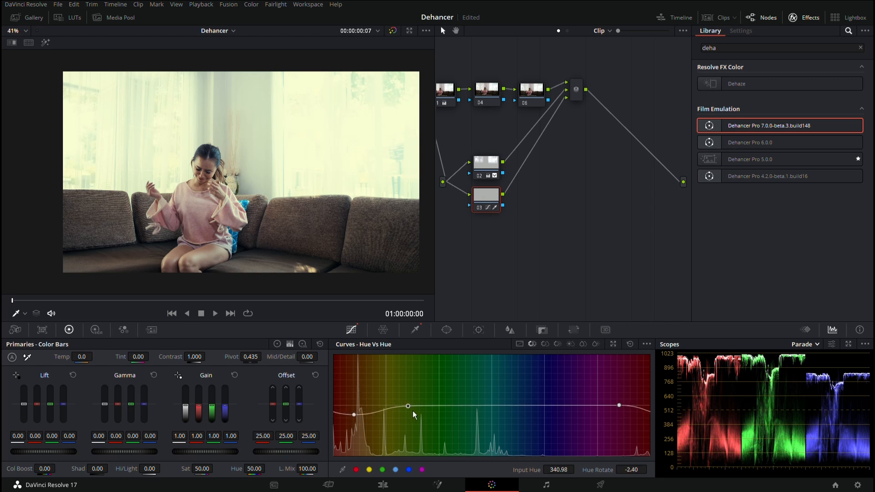
{"action": "left_click_drag", "start_coordinate": [624, 413], "coordinate": [592, 412]}
{"action": "left_click_drag", "start_coordinate": [355, 415], "coordinate": [321, 428]}
{"action": "mouse_move", "coordinate": [645, 424]}
{"action": "left_mouse_down"}
{"action": "mouse_move", "coordinate": [643, 390]}
{"action": "mouse_move", "coordinate": [641, 422]}
{"action": "left_mouse_up"}
Set the sweater node's Gamma to 0.01 red and -0.05 blue, and show both selected clips in split screen
{"action": "scroll", "coordinate": [216, 254], "scroll_direction": "up", "scroll_amount": 3}
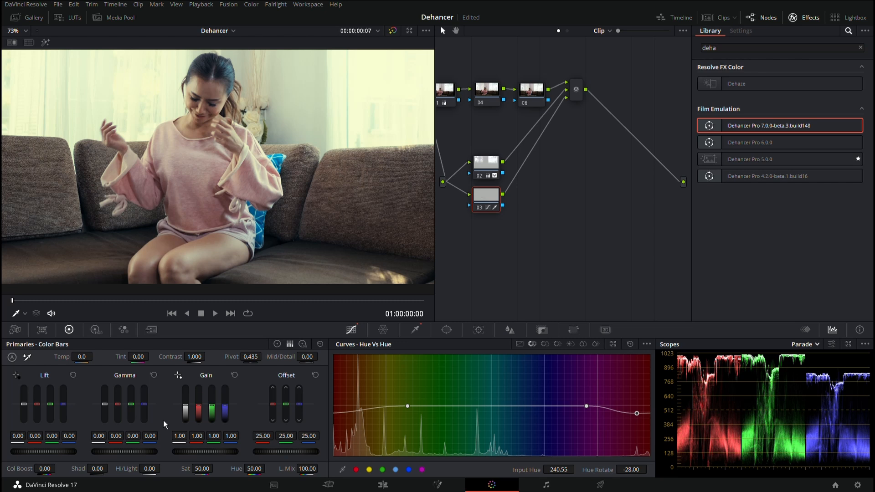
{"action": "left_click_drag", "start_coordinate": [150, 417], "coordinate": [150, 418]}
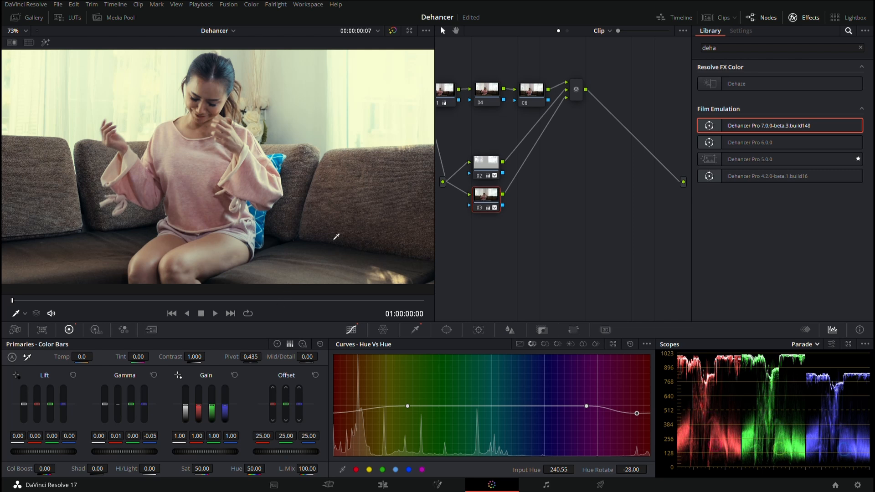
{"action": "left_click", "coordinate": [28, 42]}
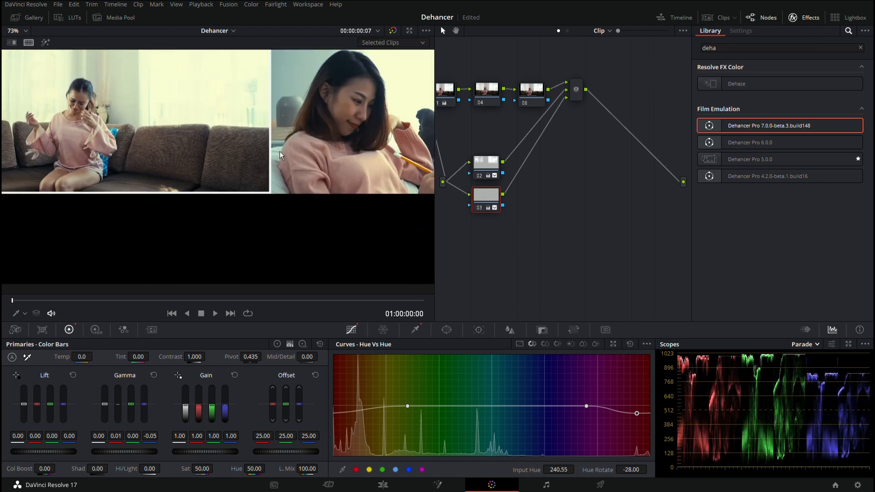
Set the sweater node's Offset to 32.00 red and 18.00 blue and its Gain to 1.08, checking the qualified area in highlight view
{"action": "key", "text": "alt+f"}
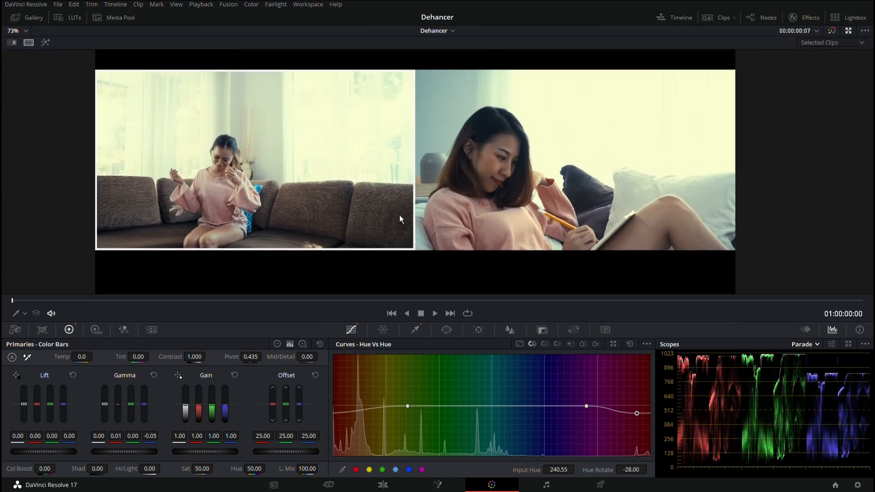
{"action": "key", "text": "ctrl+w"}
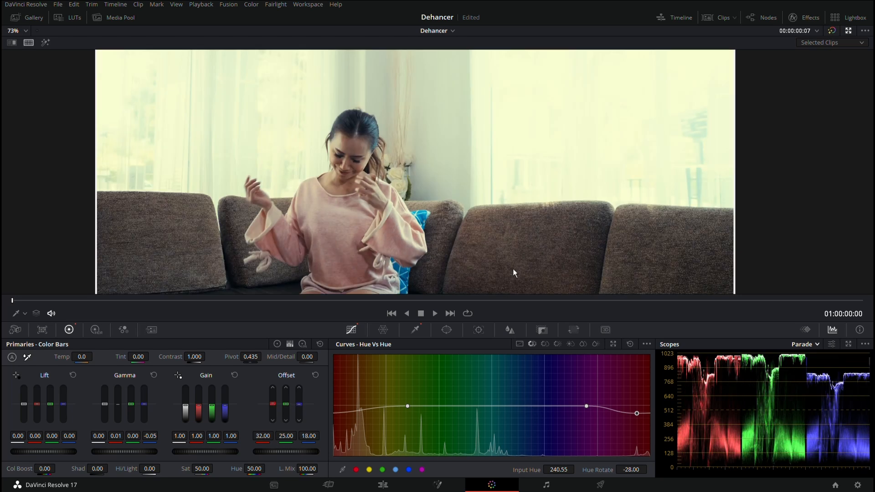
{"action": "key", "text": "shift+h"}
{"action": "key", "text": "shift+h"}
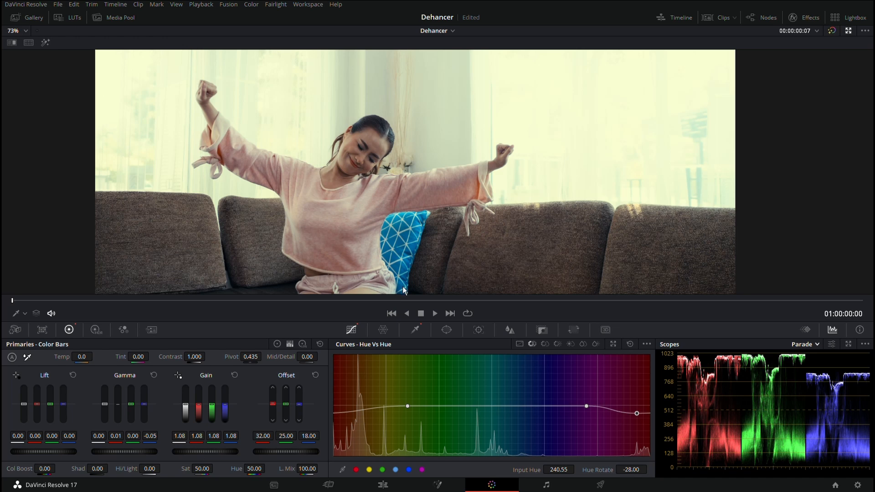
Show both clips in split screen and compare them repeatedly with the color grades bypassed and enabled
{"action": "key", "text": "ctrl+alt+w"}
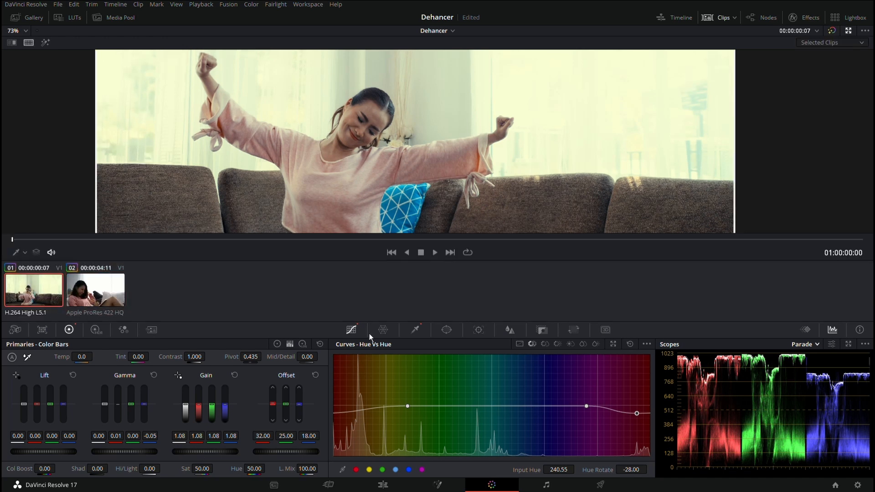
{"action": "left_click", "coordinate": [101, 298], "text": "ctrl"}
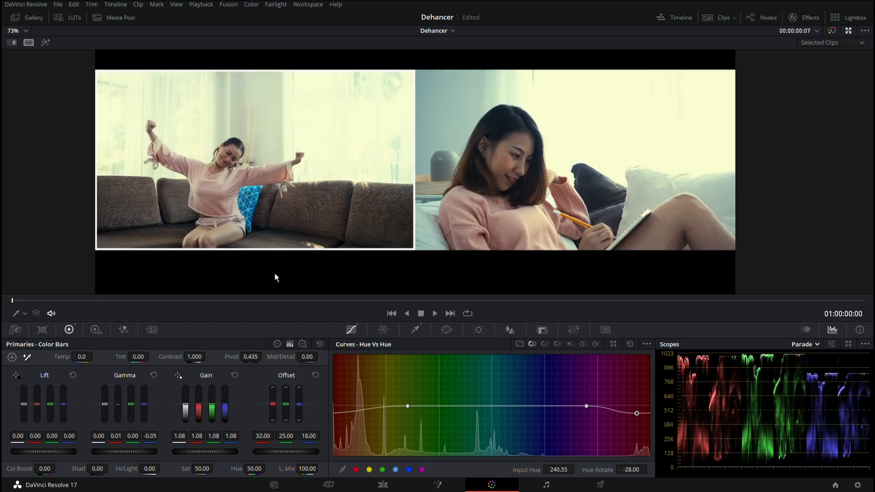
{"action": "scroll", "coordinate": [321, 223], "scroll_direction": "up", "scroll_amount": 1}
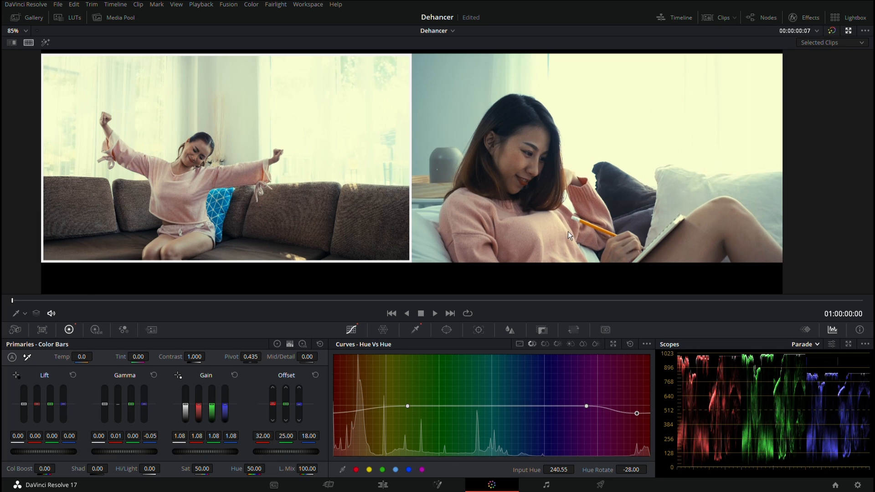
{"action": "scroll", "coordinate": [466, 200], "scroll_direction": "down", "scroll_amount": 2}
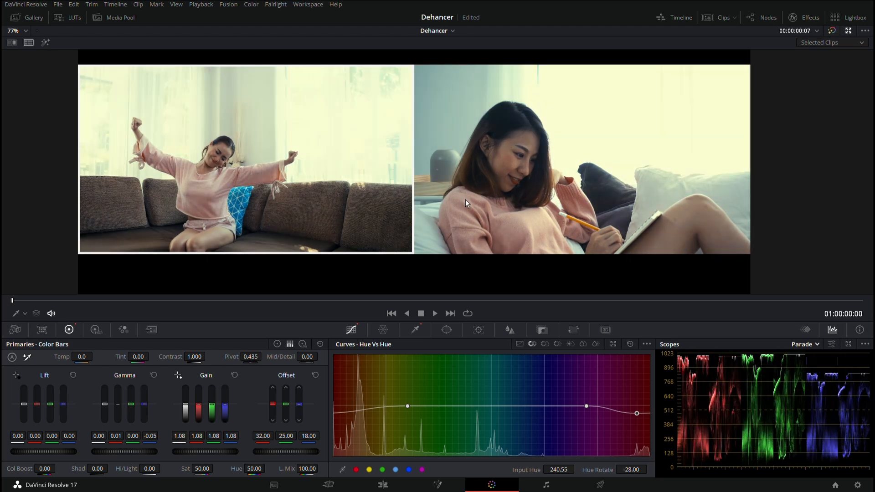
{"action": "key", "text": "shift+d"}
{"action": "key", "text": "shift+d"}
{"action": "key", "text": "shift+d"}
{"action": "key", "text": "shift+d"}
{"action": "key", "text": "shift+d"}
{"action": "key", "text": "shift+d"}
{"action": "key", "text": "shift+d"}
{"action": "key", "text": "shift+d"}
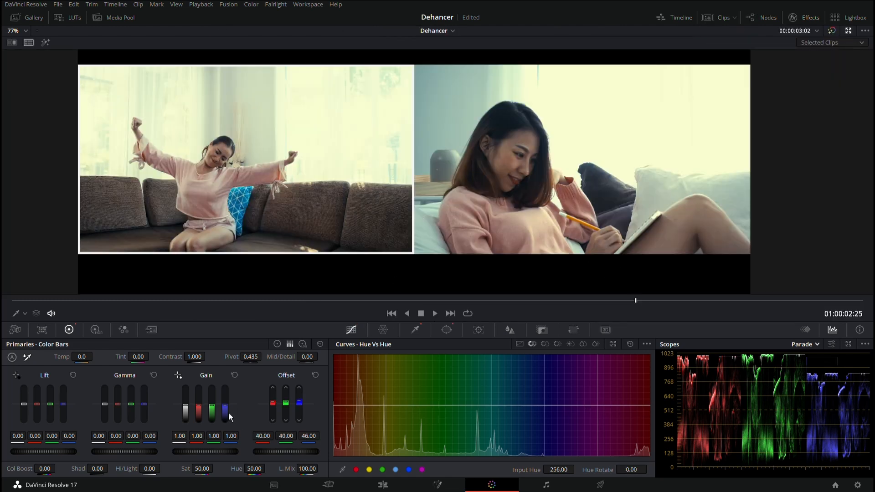
Set Gain to 1.02 red and 1.02 blue on node 02, and to 0.99 red and 1.02 blue on node 07
{"action": "left_click_drag", "start_coordinate": [229, 416], "coordinate": [229, 407]}
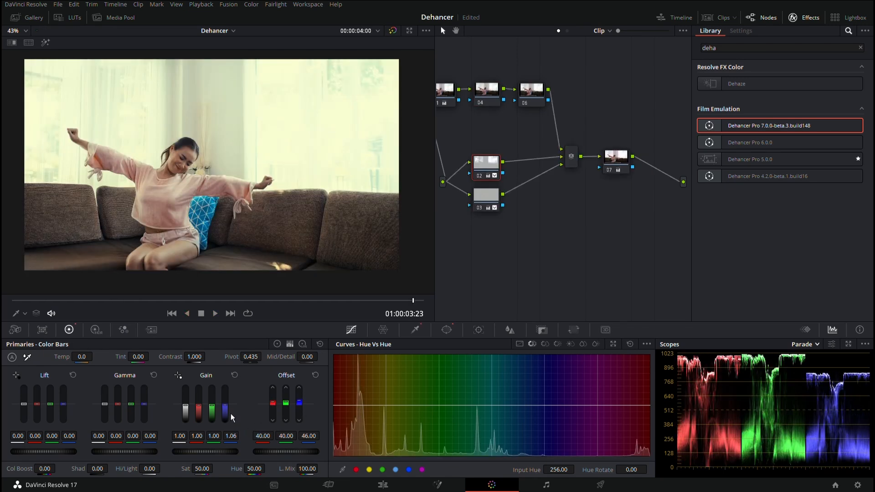
{"action": "scroll", "coordinate": [205, 414], "scroll_direction": "down", "scroll_amount": 1}
{"action": "scroll", "coordinate": [206, 417], "scroll_direction": "up", "scroll_amount": 1}
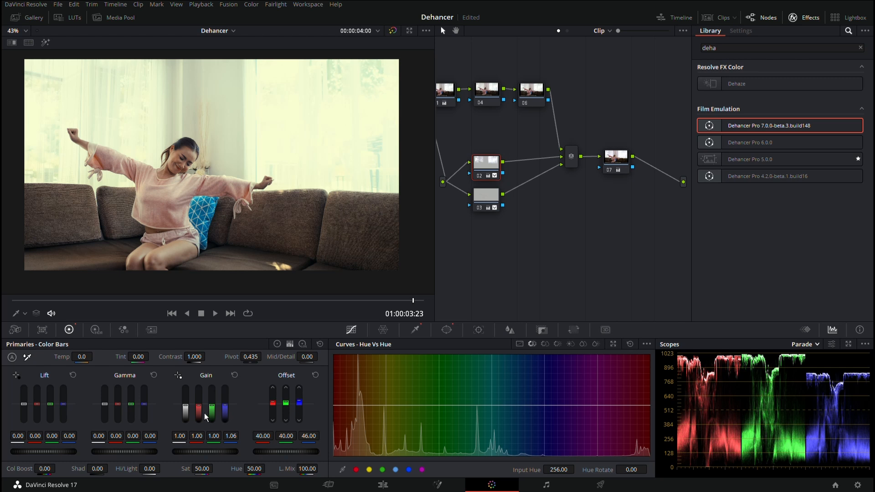
{"action": "left_click", "coordinate": [625, 165]}
{"action": "scroll", "coordinate": [206, 415], "scroll_direction": "down", "scroll_amount": 2}
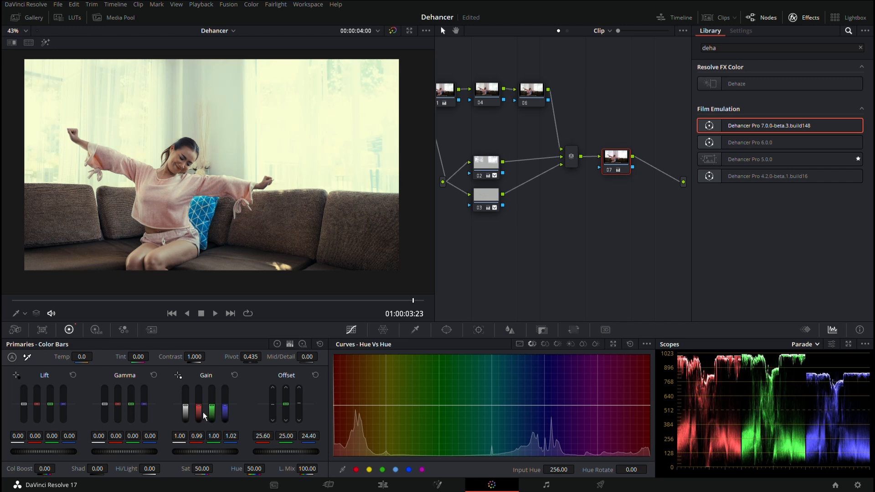
{"action": "key", "text": "space"}
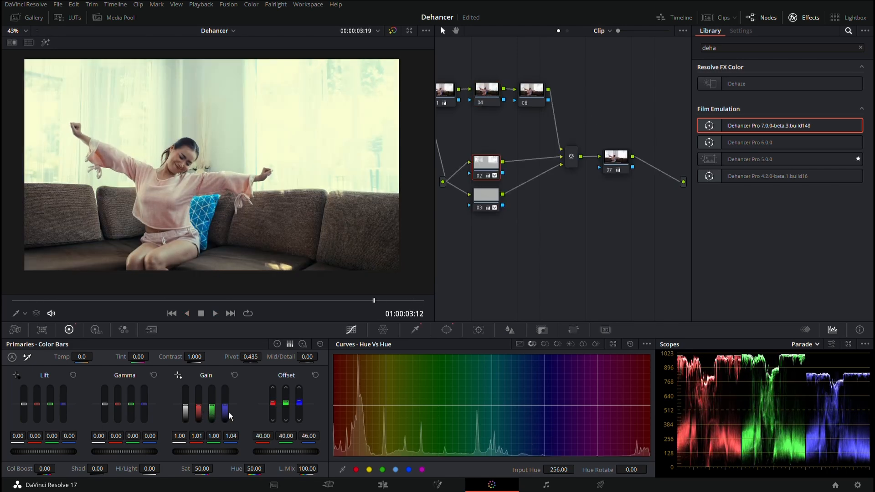
{"action": "scroll", "coordinate": [230, 416], "scroll_direction": "down", "scroll_amount": 1}
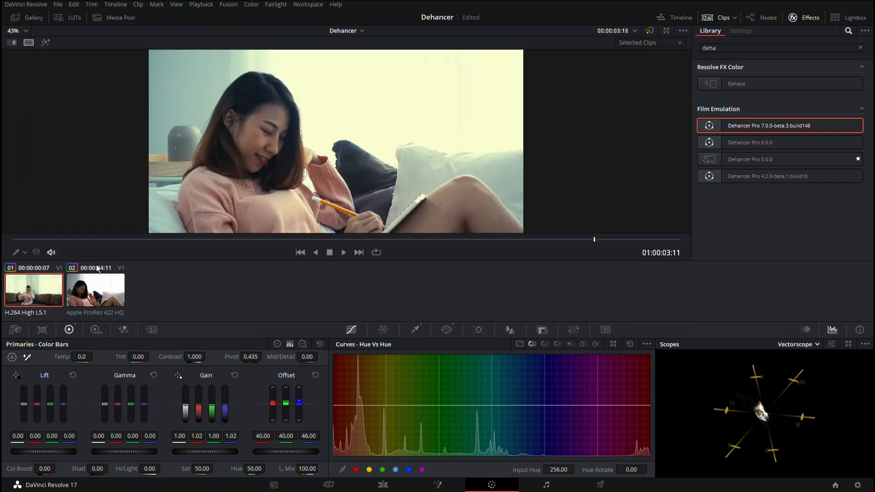
Compare both selected clips in an enlarged split-screen view with the vectorscope shown
{"action": "left_click", "coordinate": [97, 268], "text": "ctrl"}
{"action": "scroll", "coordinate": [214, 210], "scroll_direction": "up", "scroll_amount": 3}
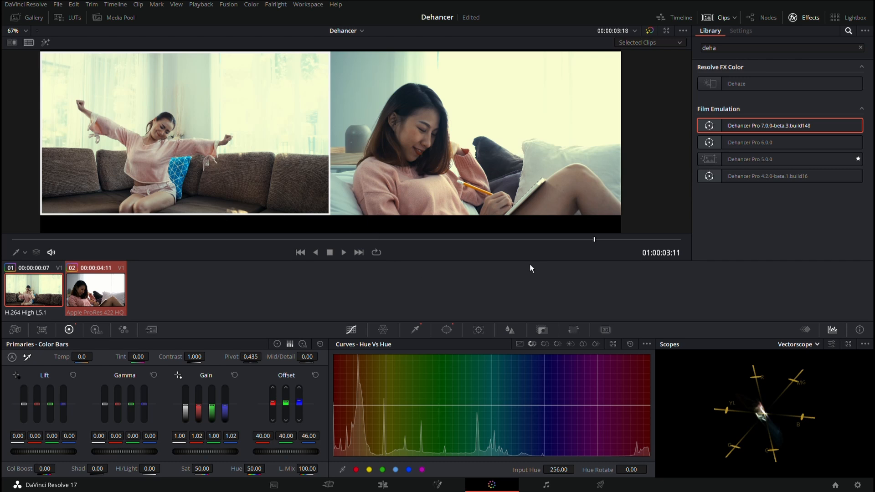
{"action": "key", "text": "alt+f"}
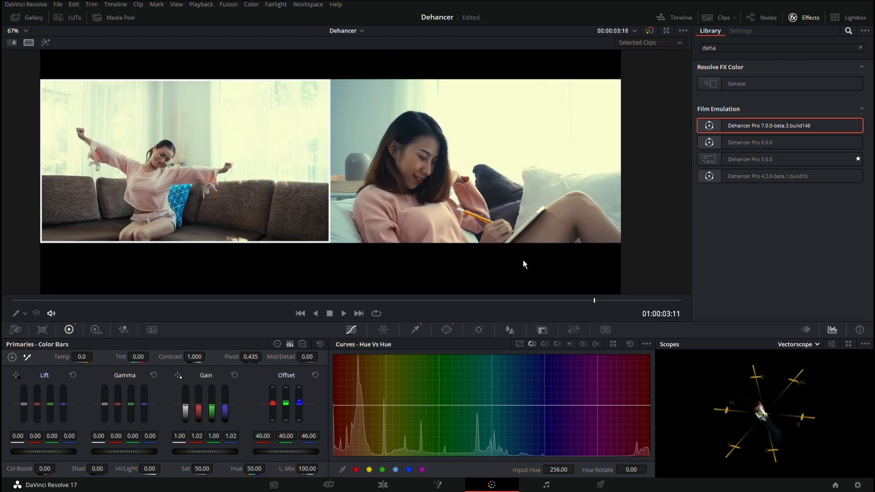
{"action": "key", "text": "alt+f"}
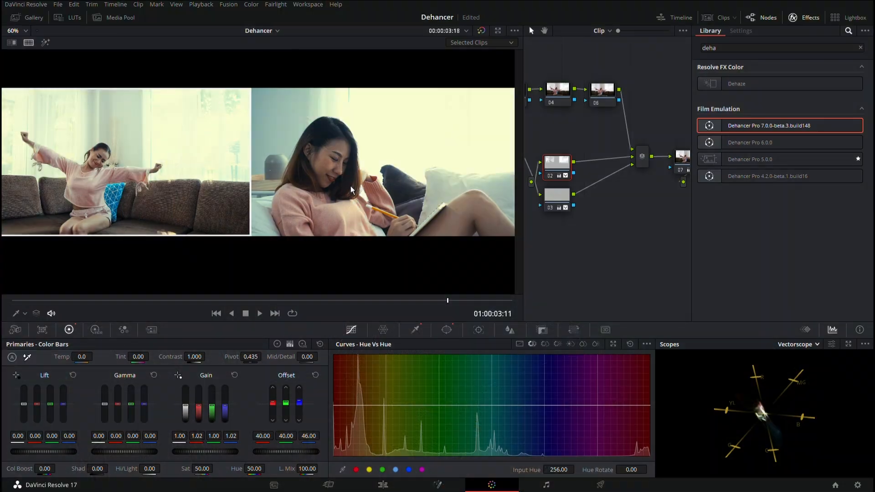
Select the sofa clip's correction nodes for review and switch the node graph to the timeline level
{"action": "left_click", "coordinate": [558, 201]}
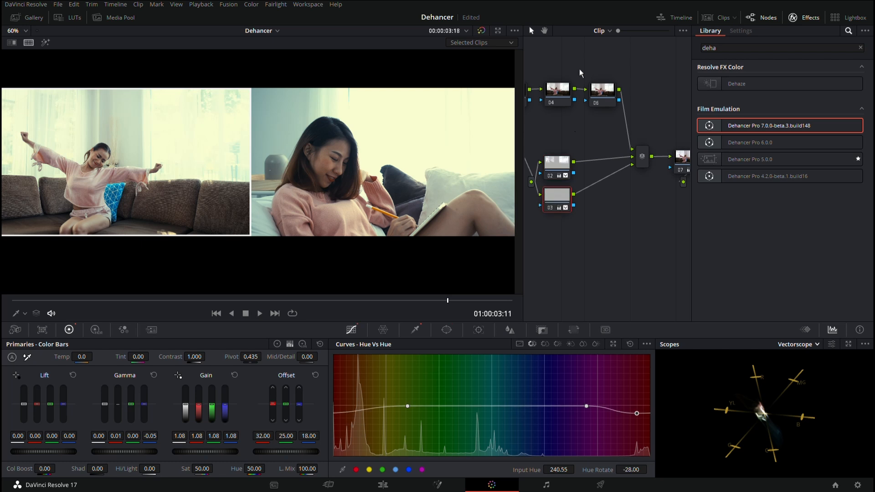
{"action": "left_click_drag", "start_coordinate": [680, 96], "coordinate": [522, 203]}
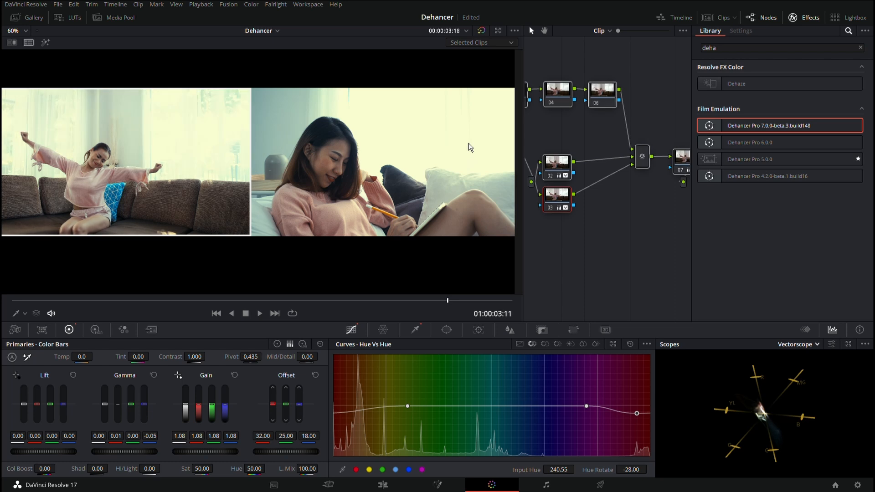
{"action": "left_click", "coordinate": [608, 31]}
{"action": "left_click", "coordinate": [616, 50]}
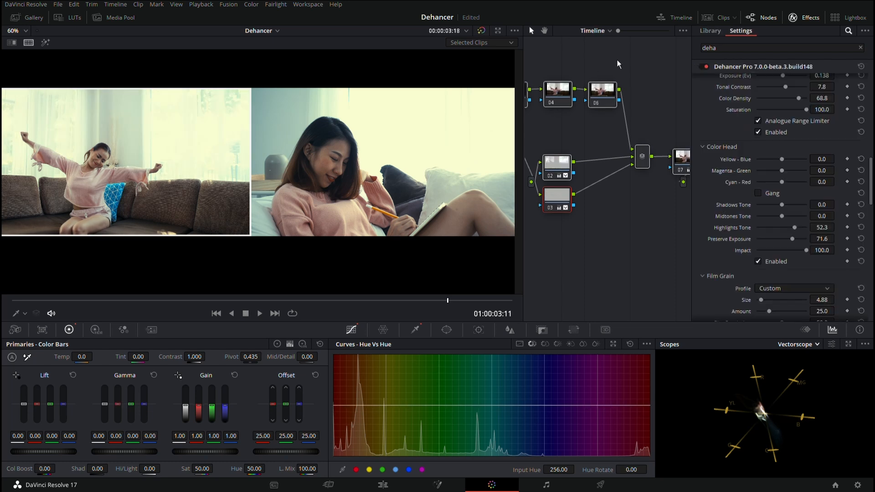
Enlarge the split-screen view of both clips and switch the scope to Waveform
{"action": "key", "text": "alt+f"}
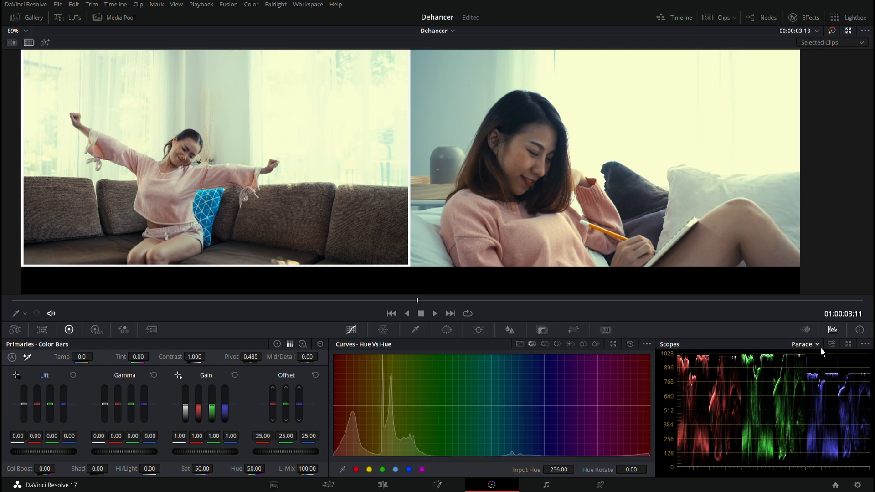
{"action": "left_click", "coordinate": [813, 344]}
{"action": "left_click", "coordinate": [810, 357]}
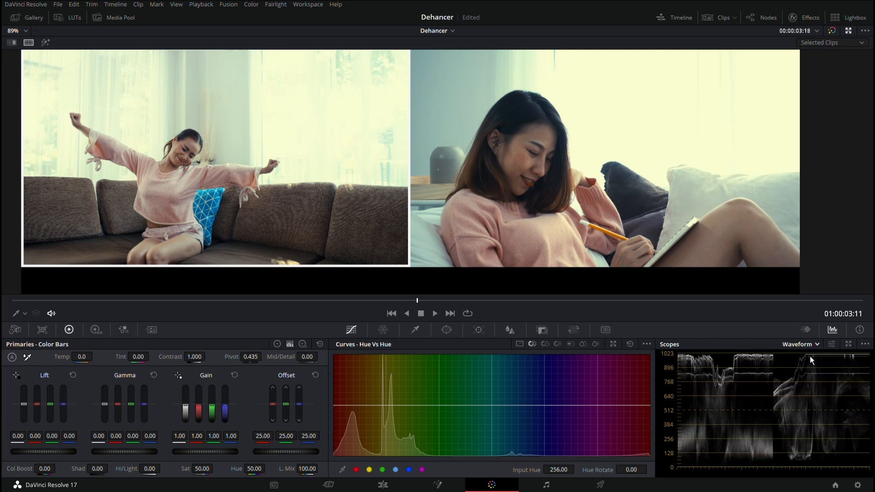